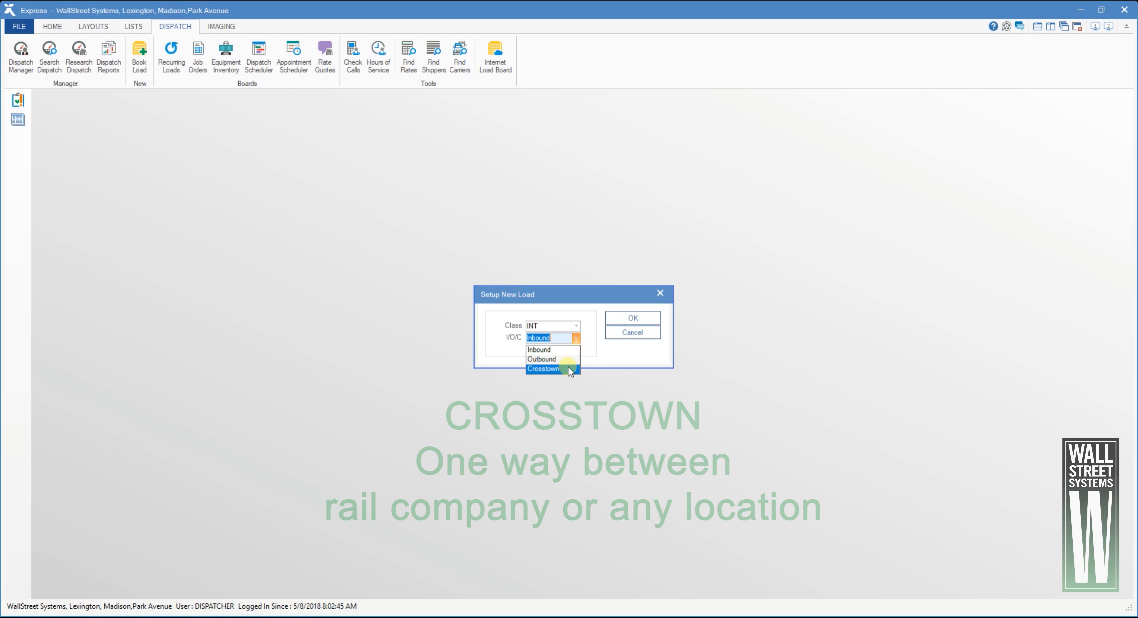
# - Set up a new INT class load as Inbound
pyautogui.click(567, 352)
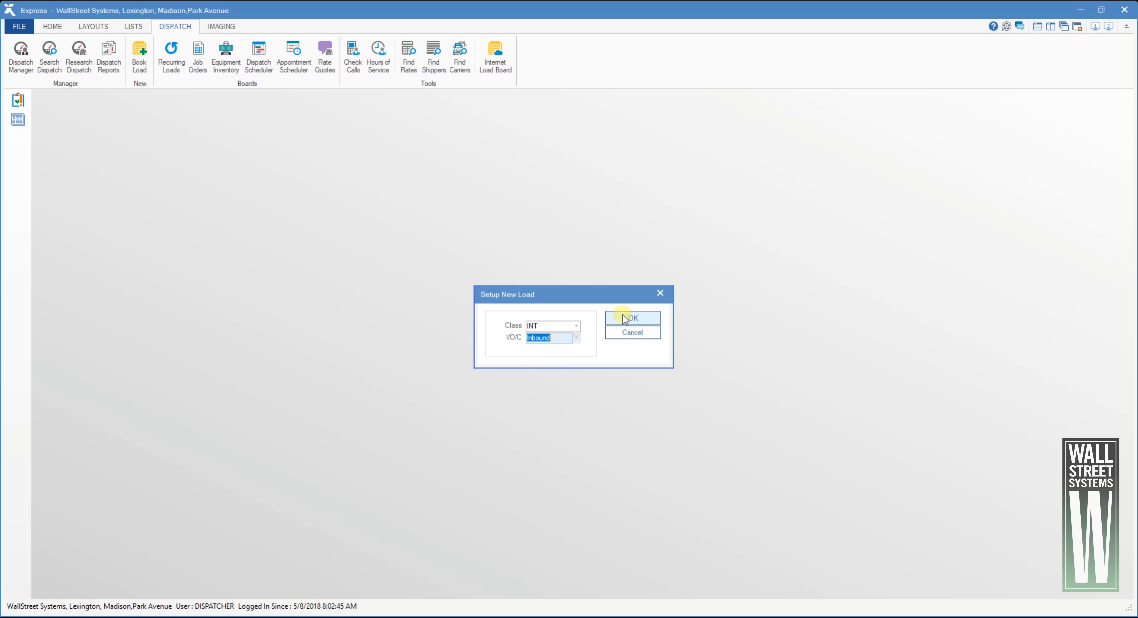
pyautogui.click(653, 320)
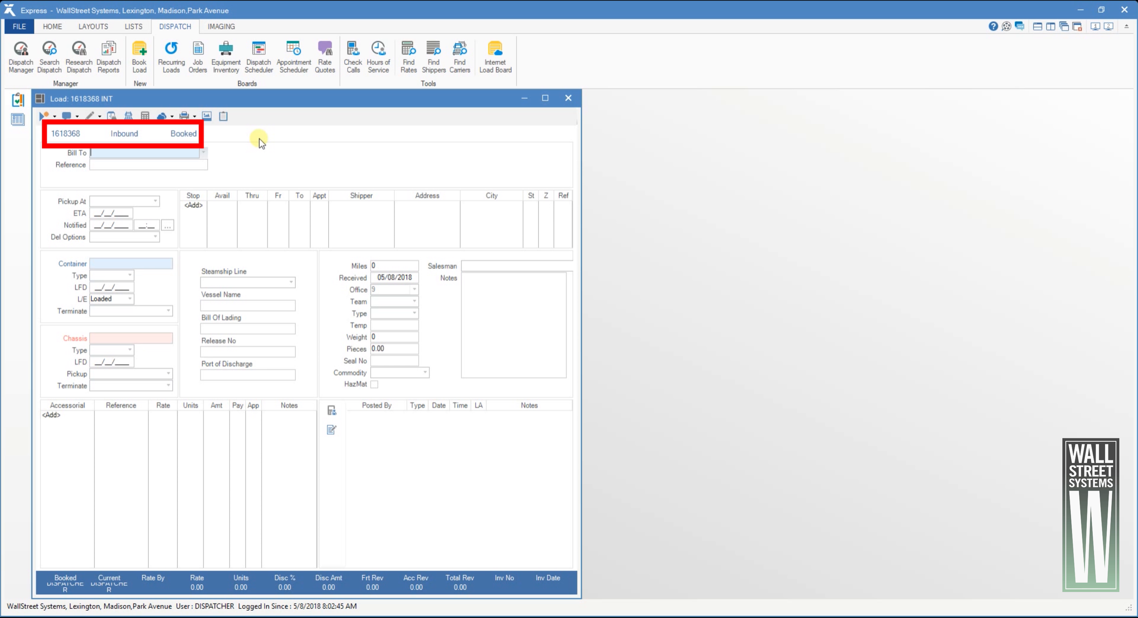
# - Bill the load to WALL STREET SYSTEMS-1 and enter REF555333 as its reference
pyautogui.click(199, 153)
pyautogui.write('WALL STREET SYSTEMS-1')
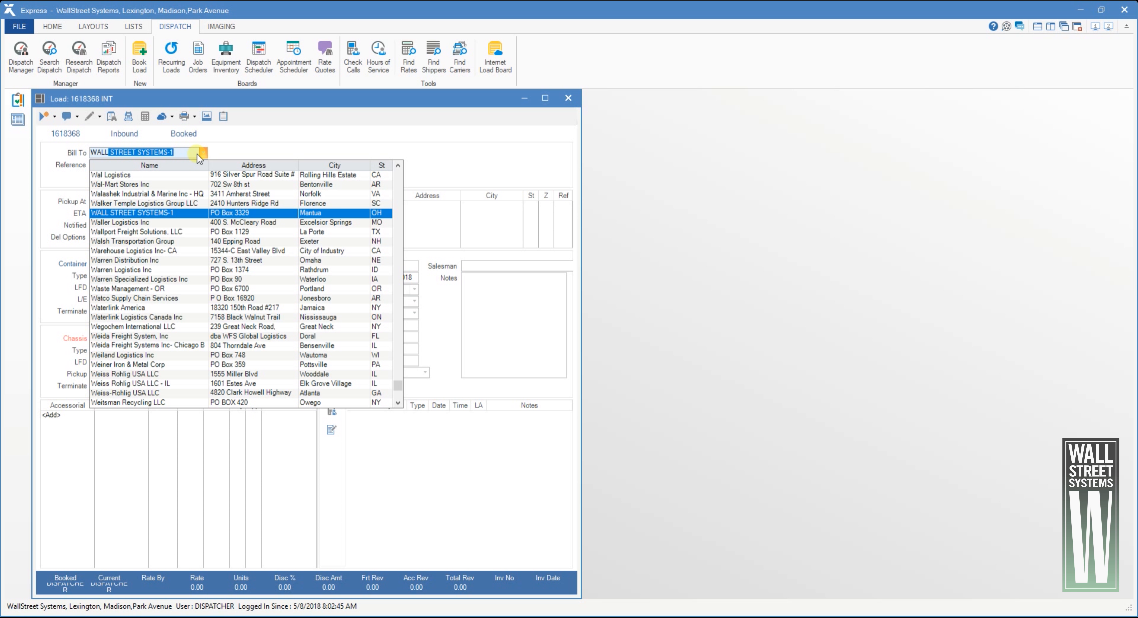
pyautogui.click(183, 213)
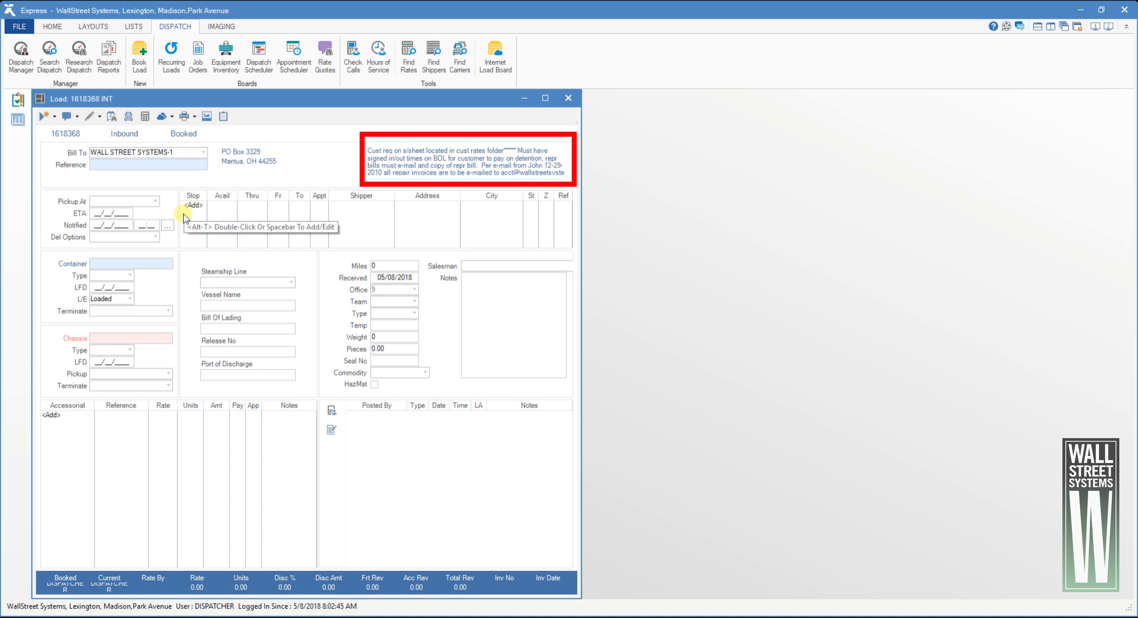
pyautogui.write('REF555333')
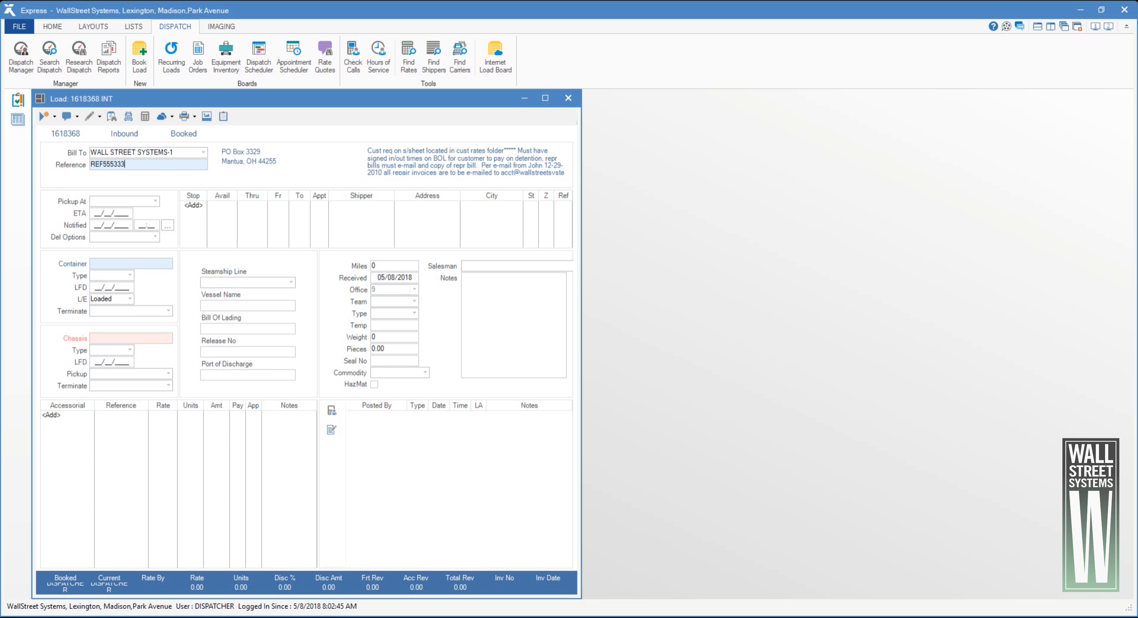
# - Set the load's pickup location to CSXCL (CSX - Cleveland) and its ETA to 05/08/2018
pyautogui.click(128, 201)
pyautogui.write('csxc')
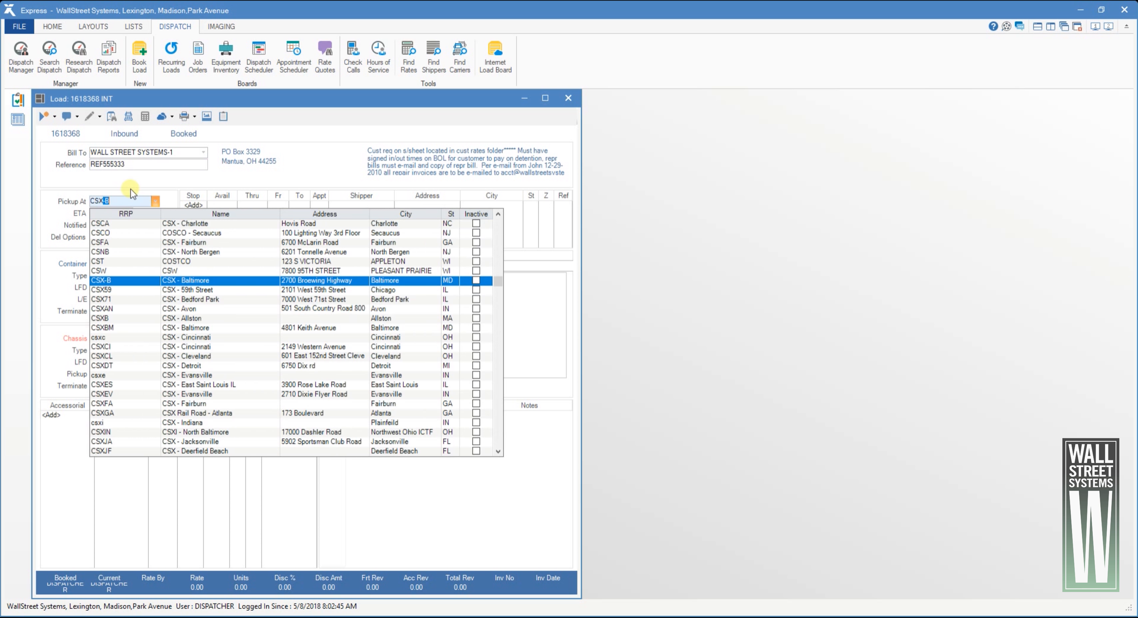
pyautogui.write('l')
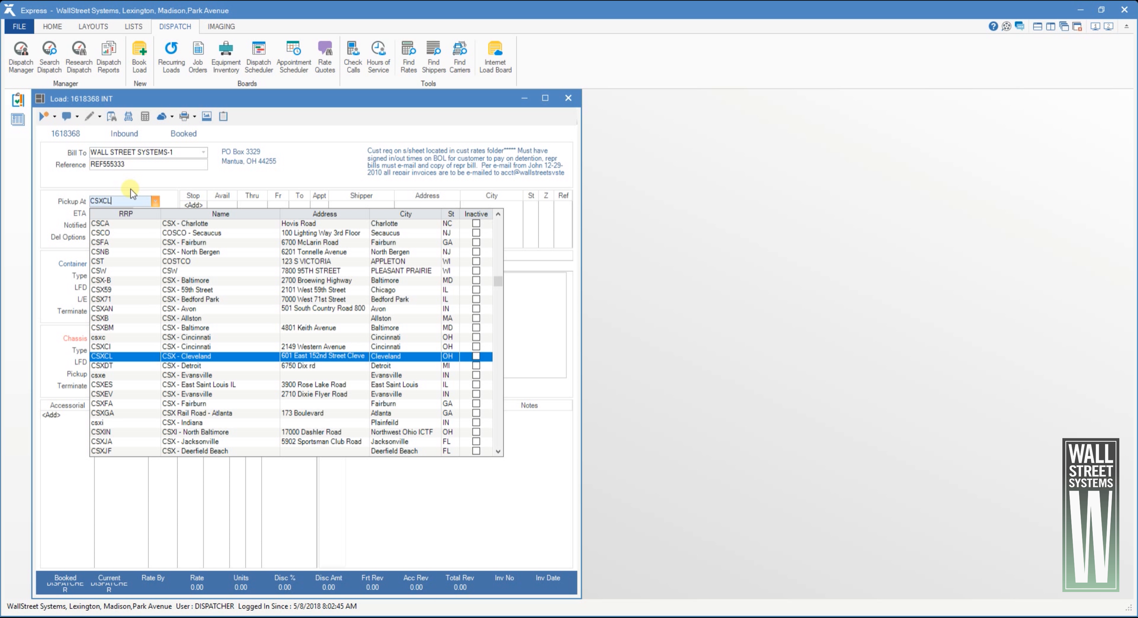
pyautogui.click(135, 361)
pyautogui.doubleClick(108, 215)
pyautogui.click(420, 320)
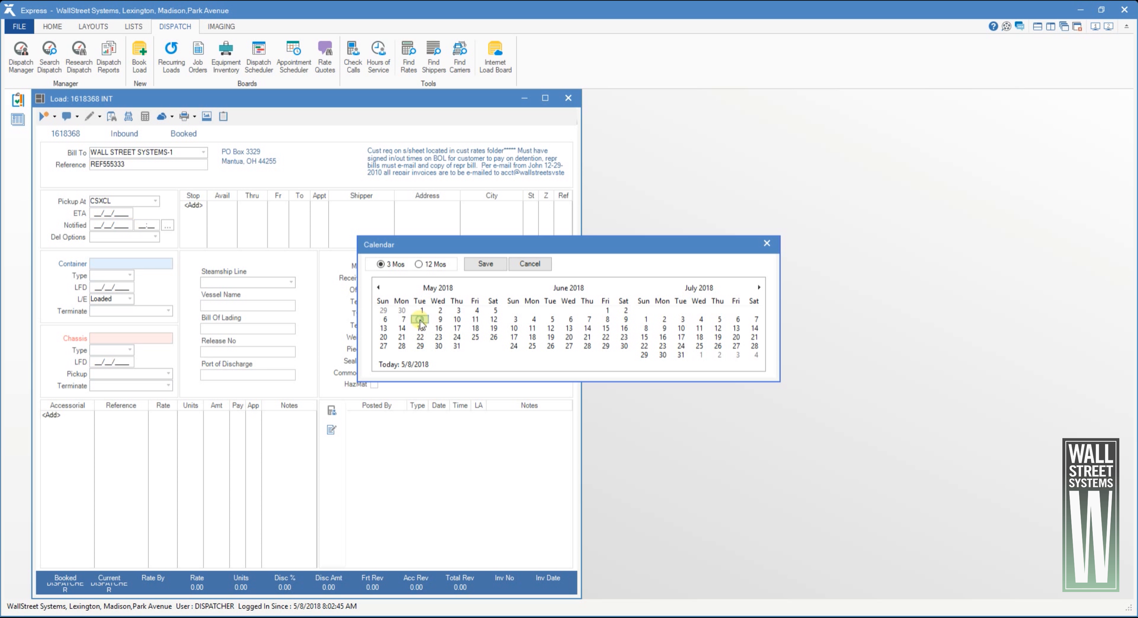
pyautogui.click(483, 264)
# - Enter container CONT123456 and set its type to code 85, 53' Container
pyautogui.click(145, 264)
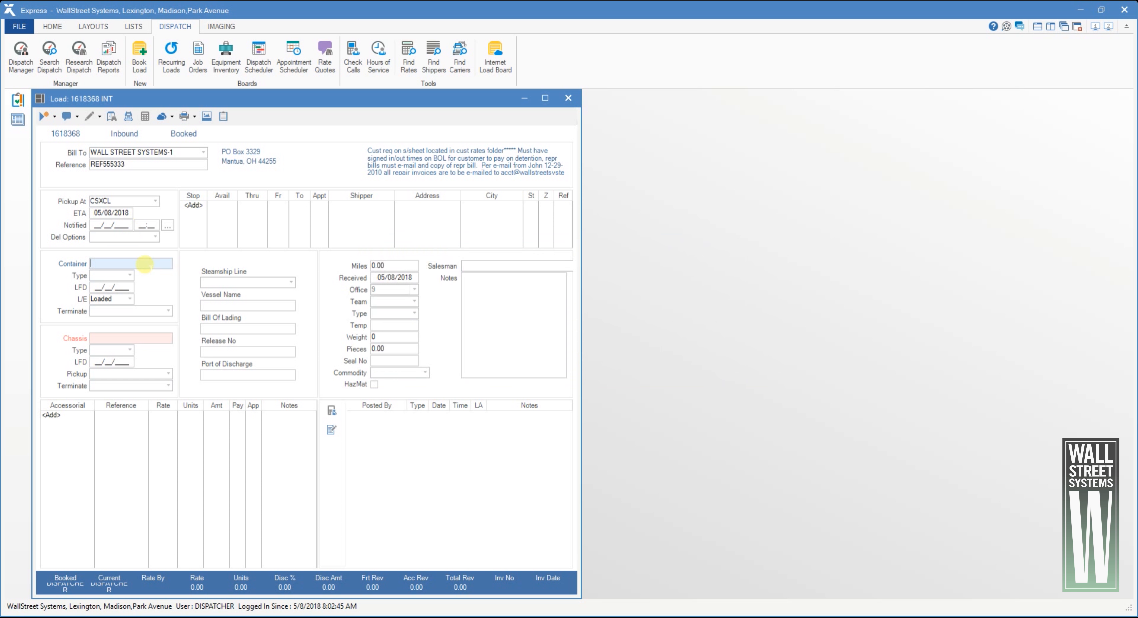
pyautogui.write('CONT123456')
pyautogui.click(130, 277)
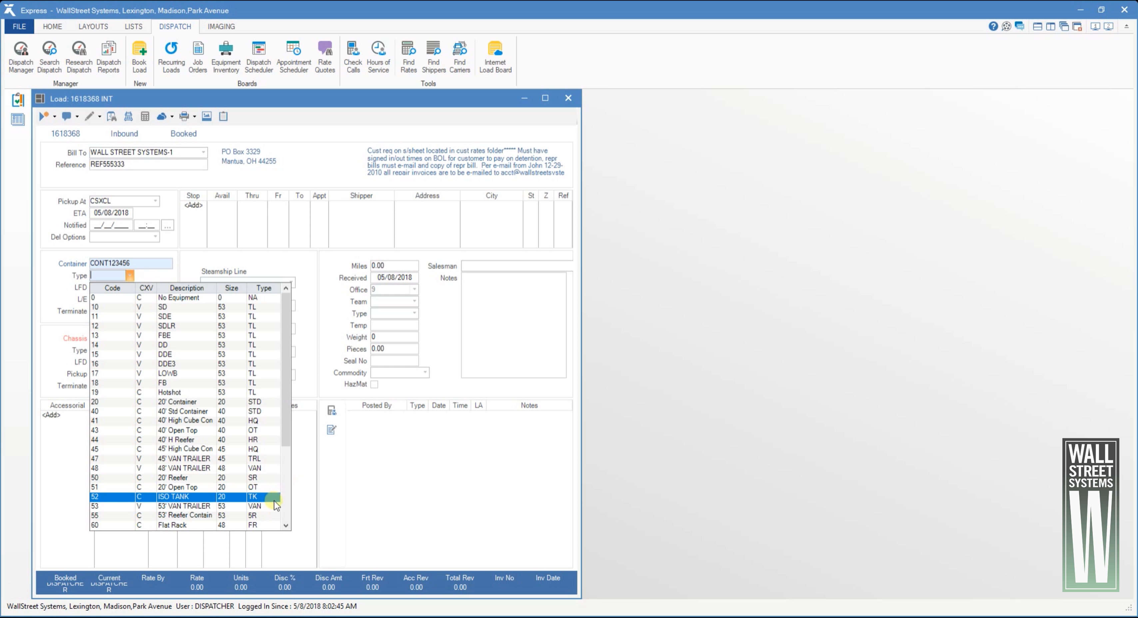
pyautogui.moveTo(288, 418); pyautogui.dragTo(283, 506)
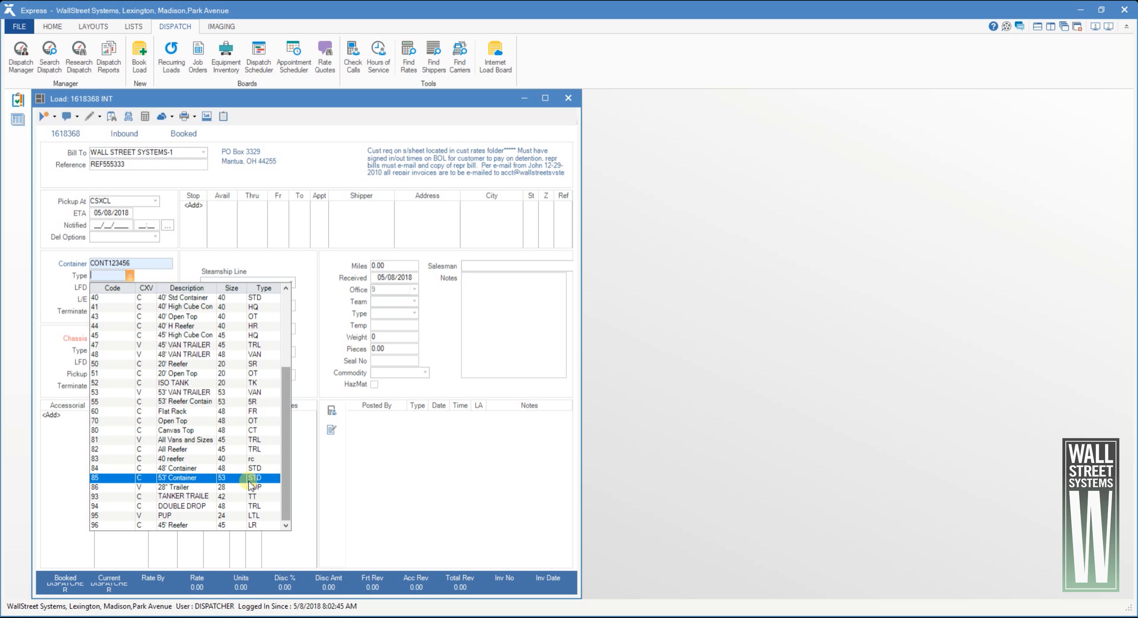
pyautogui.click(269, 478)
# - Set the container's LFD to 05/10/2018 and its terminate location to CSX - Cleveland
pyautogui.click(124, 312)
pyautogui.write('CSX - 59th Street')
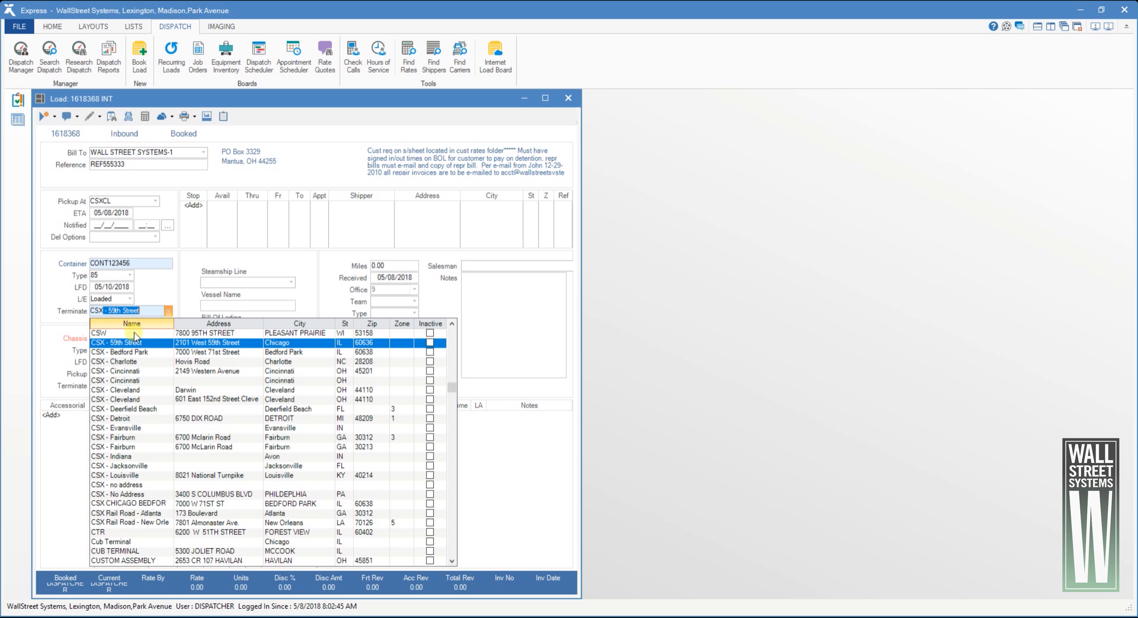
pyautogui.click(246, 399)
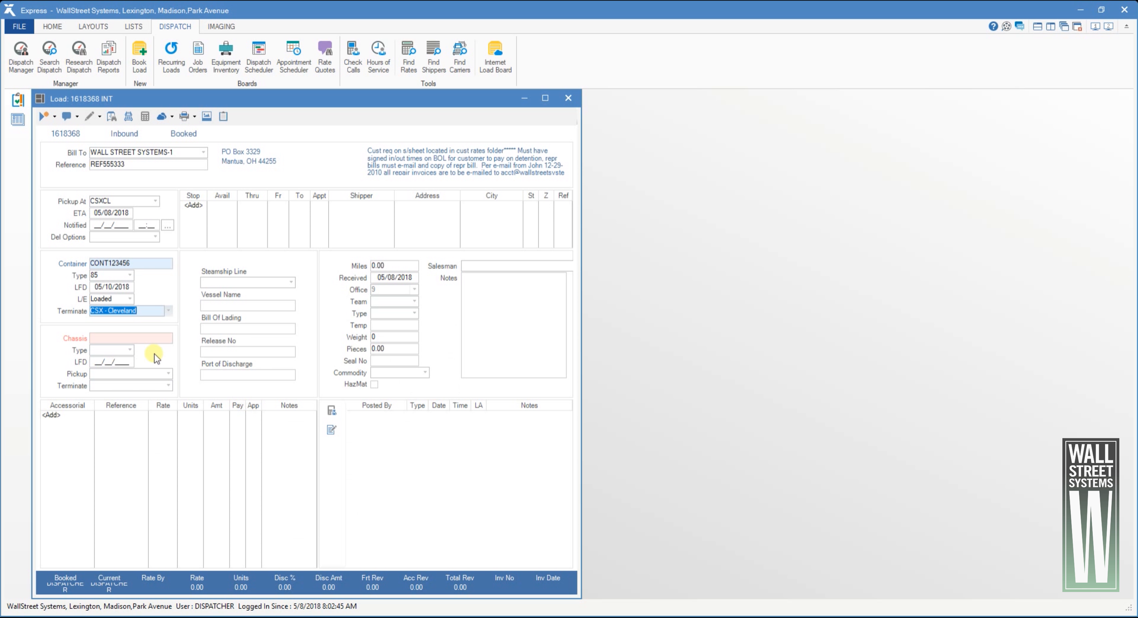
# - Notify the load with the prefilled container details and set its delivery option to Live Unload
pyautogui.click(167, 226)
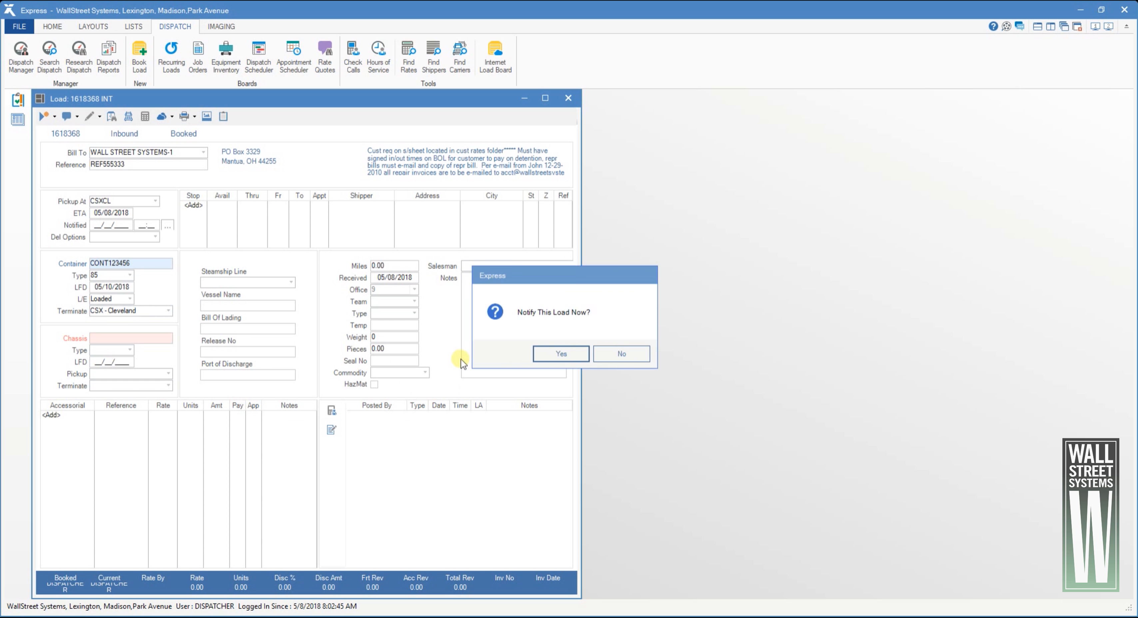
pyautogui.click(560, 356)
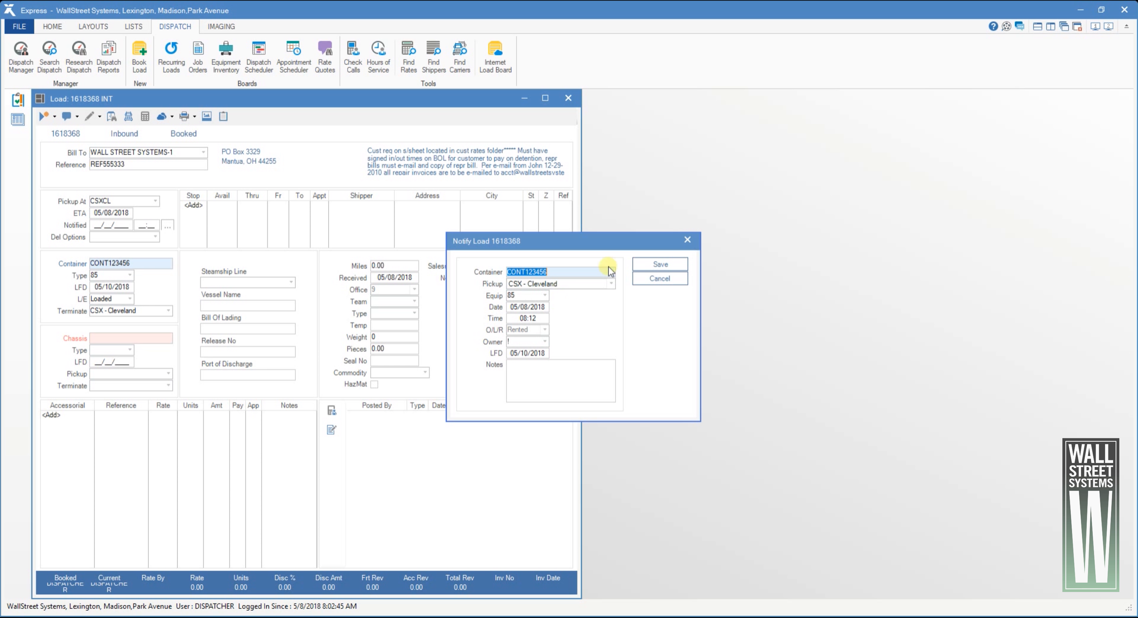
pyautogui.click(656, 265)
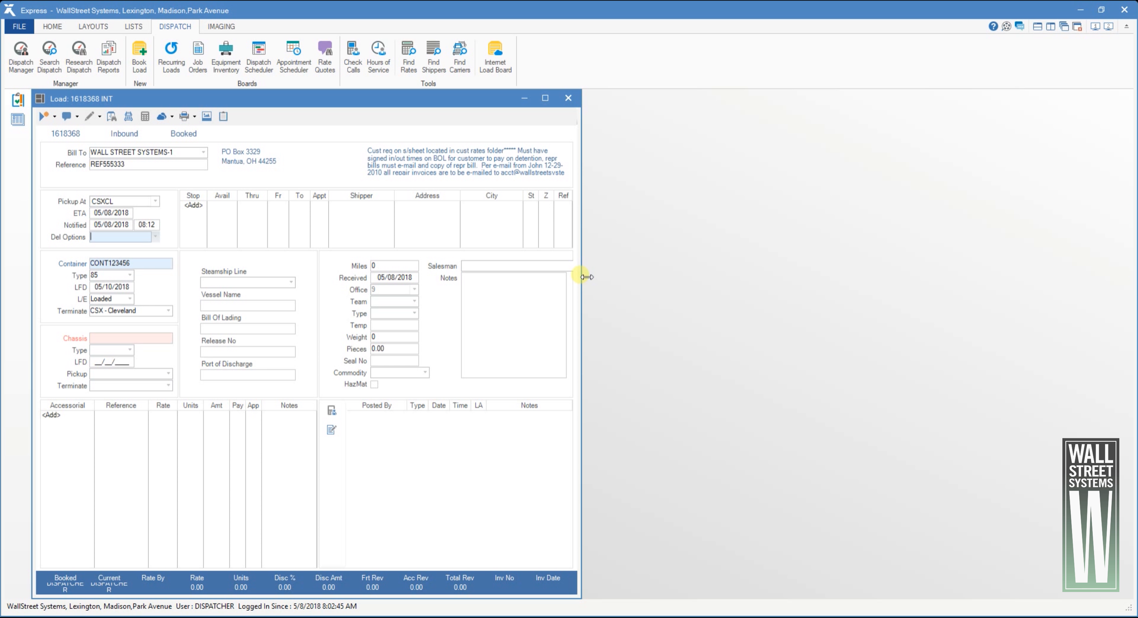
pyautogui.click(155, 237)
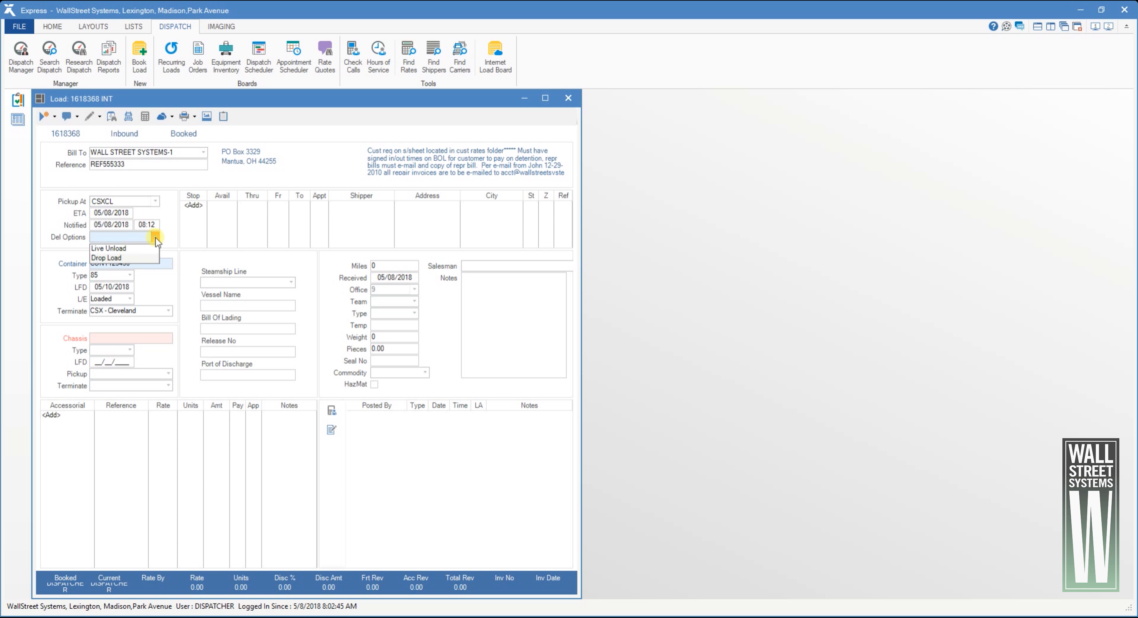
pyautogui.click(129, 250)
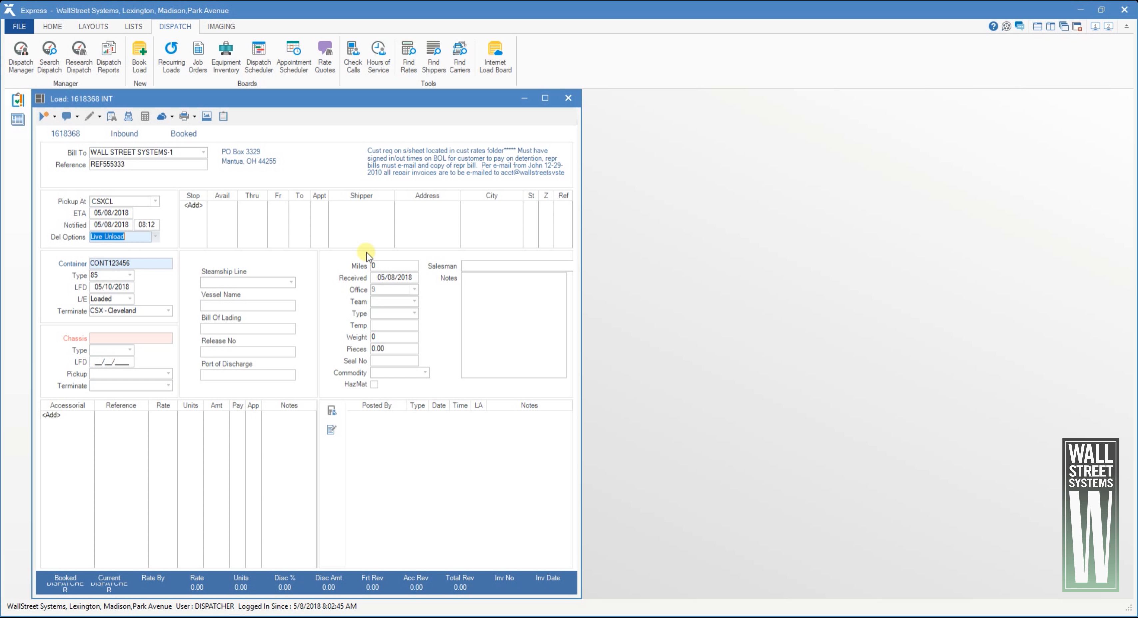
# - Start a consignee stop for the load with Pentair Valves in Ashland, OH as the company
pyautogui.click(192, 206)
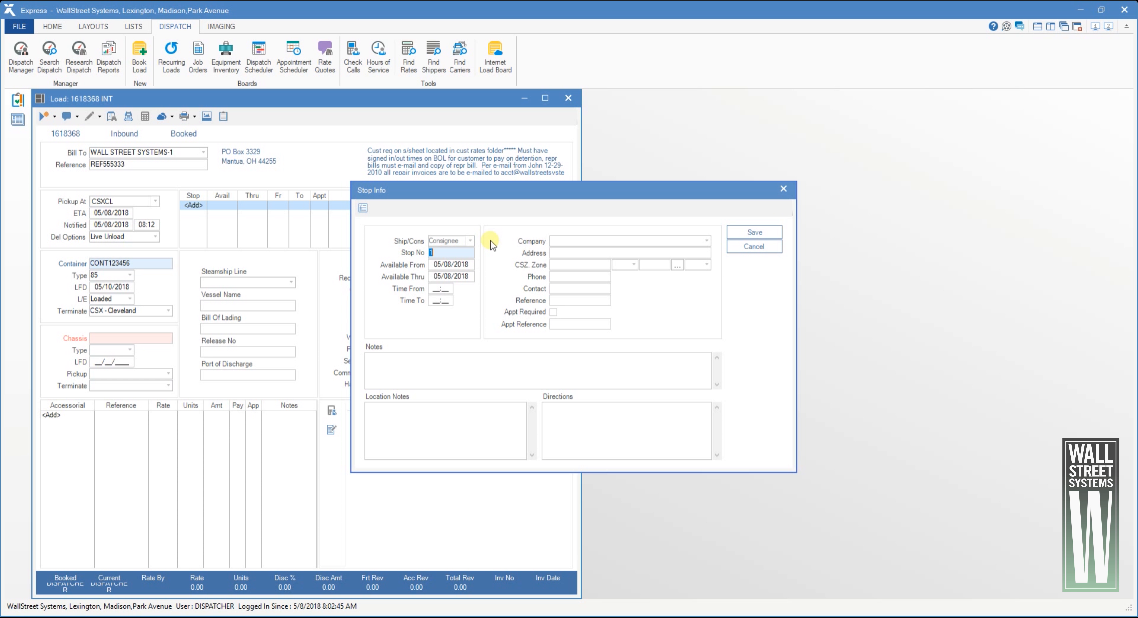
pyautogui.click(561, 242)
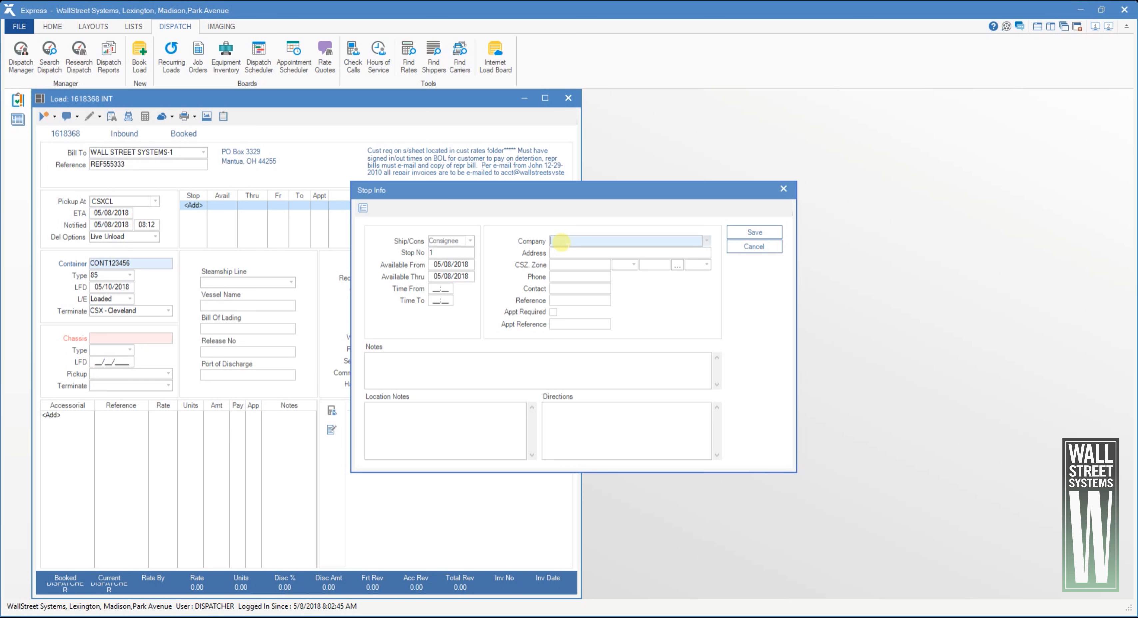
pyautogui.write('Pentair Valves')
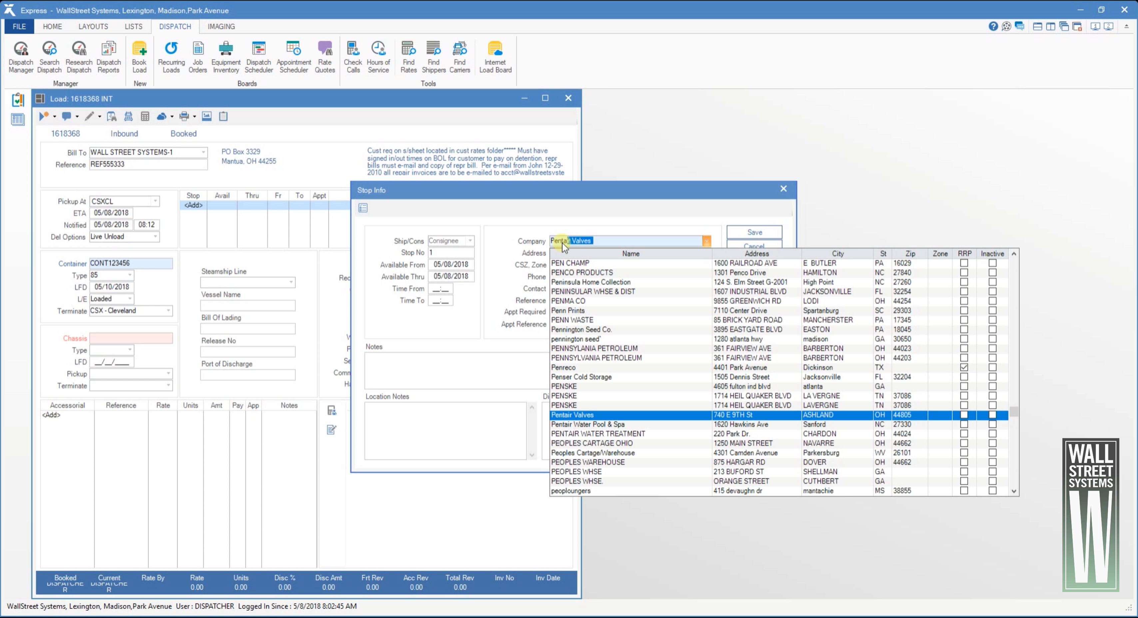
pyautogui.click(584, 416)
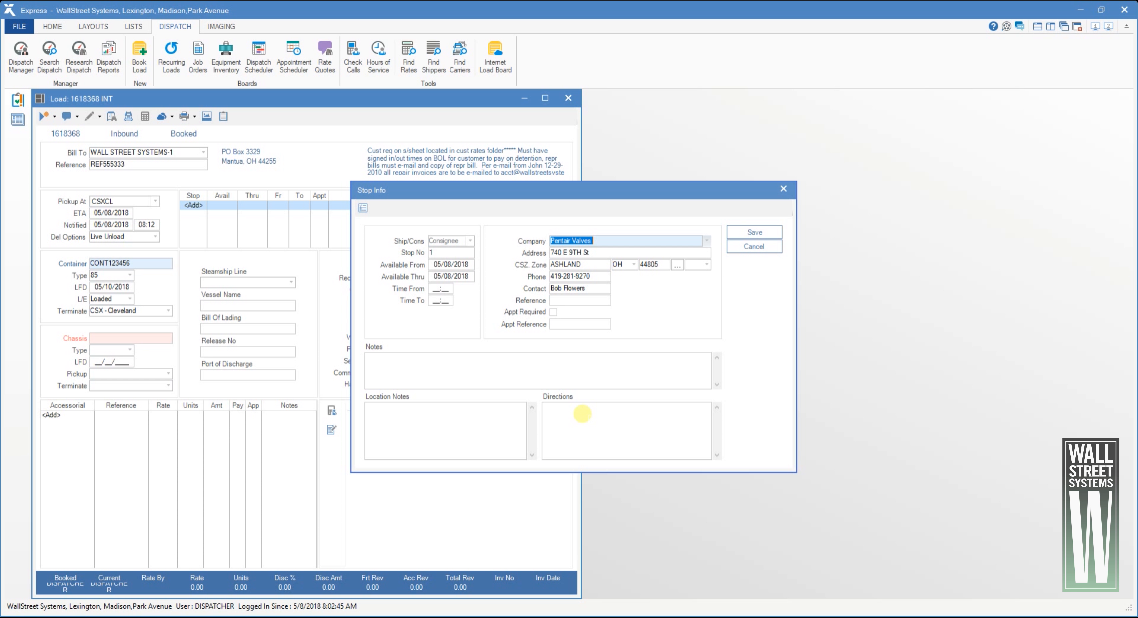
# - Try to create a new location for the stop's company, entering New Cust as the company name
pyautogui.press('Insert')
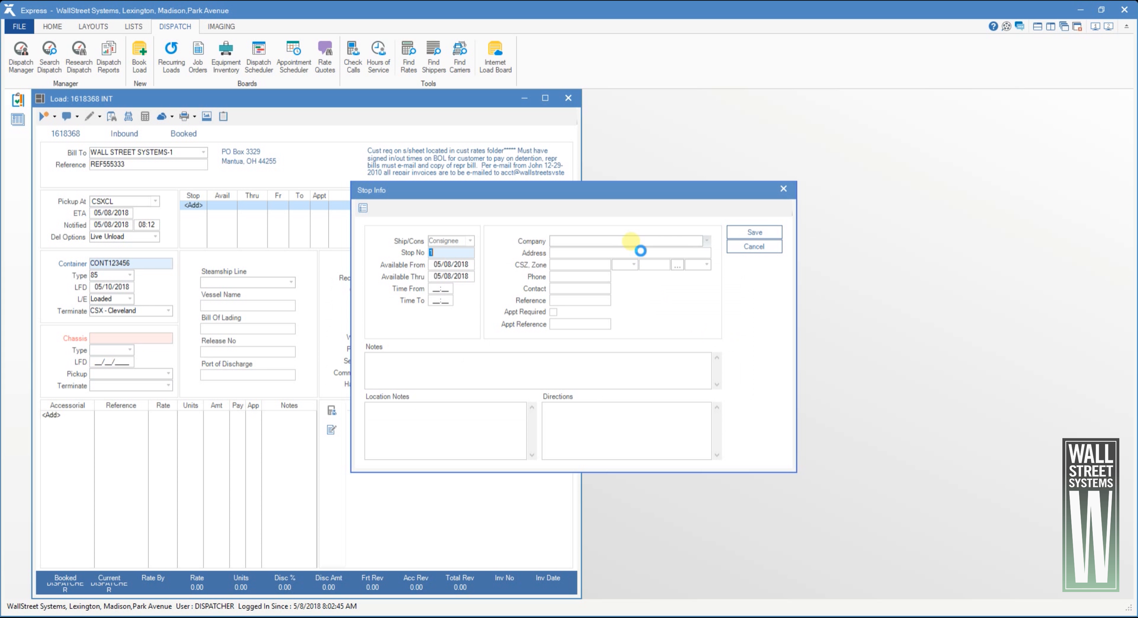
pyautogui.click(632, 241)
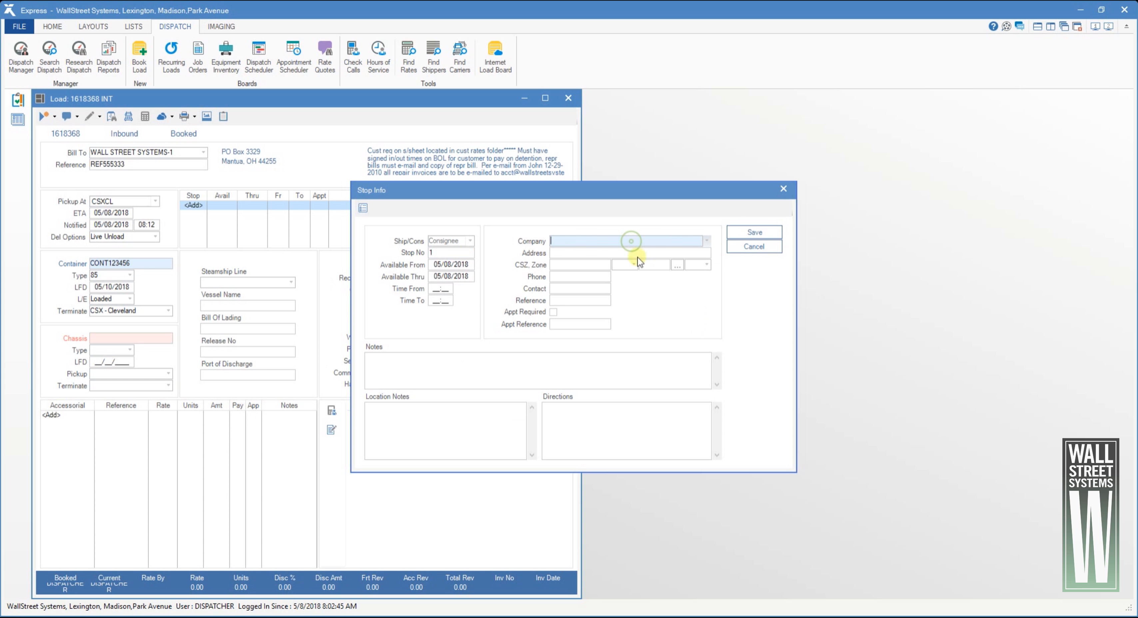
pyautogui.press('Insert')
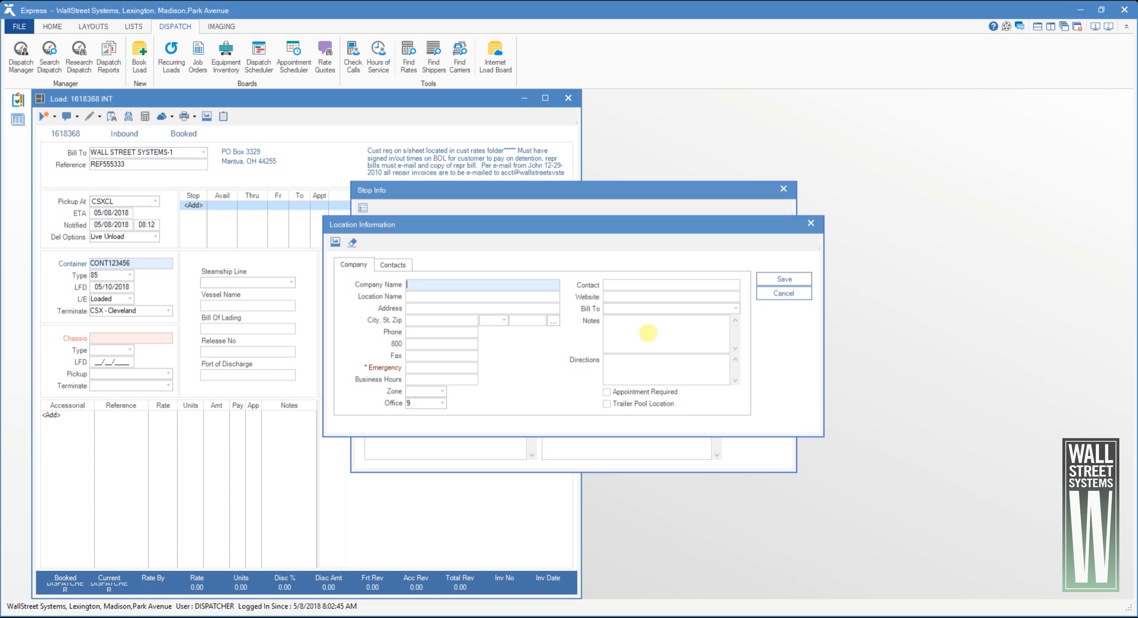
pyautogui.write('New Cust')
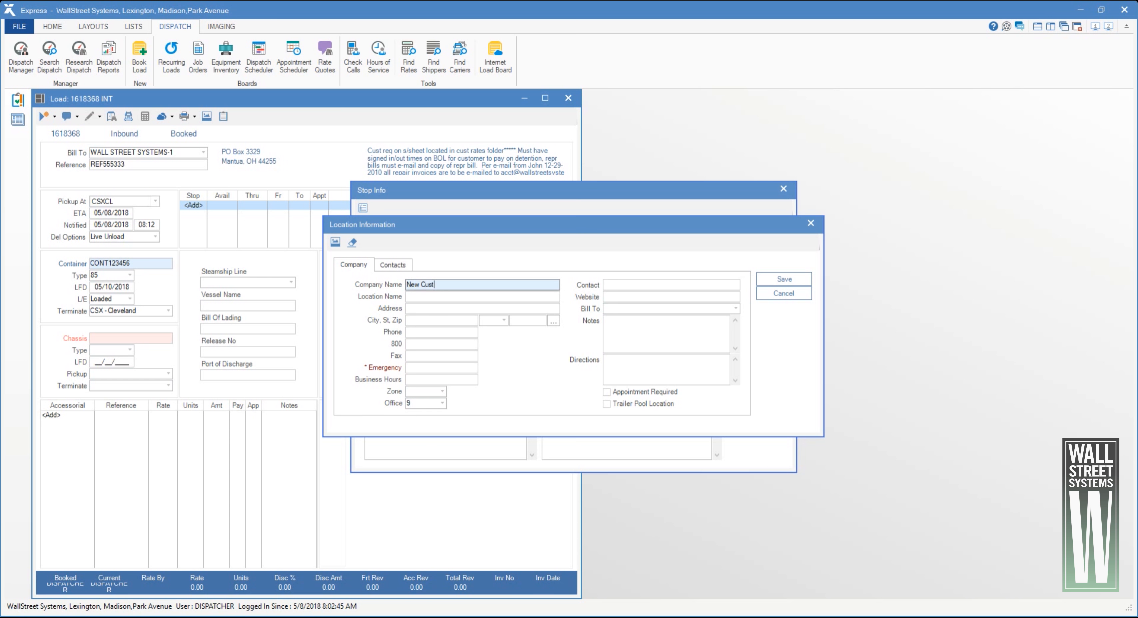
pyautogui.press('Escape')
# - Choose Pentair Valves as the stop's company and mark an appointment as required with reference REF767676
pyautogui.write('Pentair Valves')
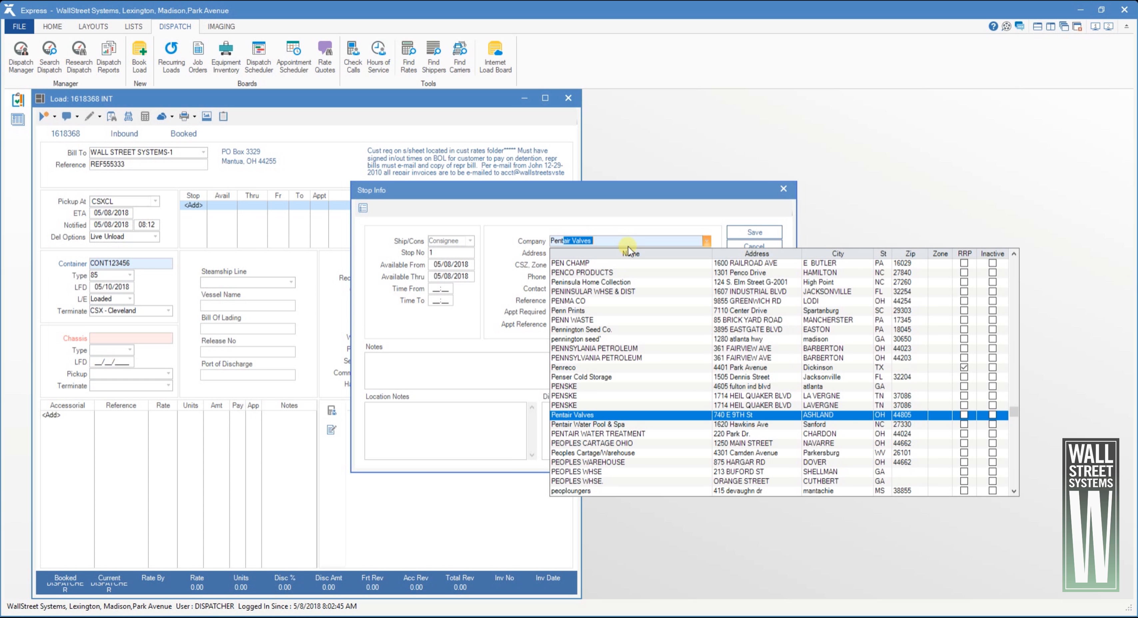
pyautogui.press('Tab')
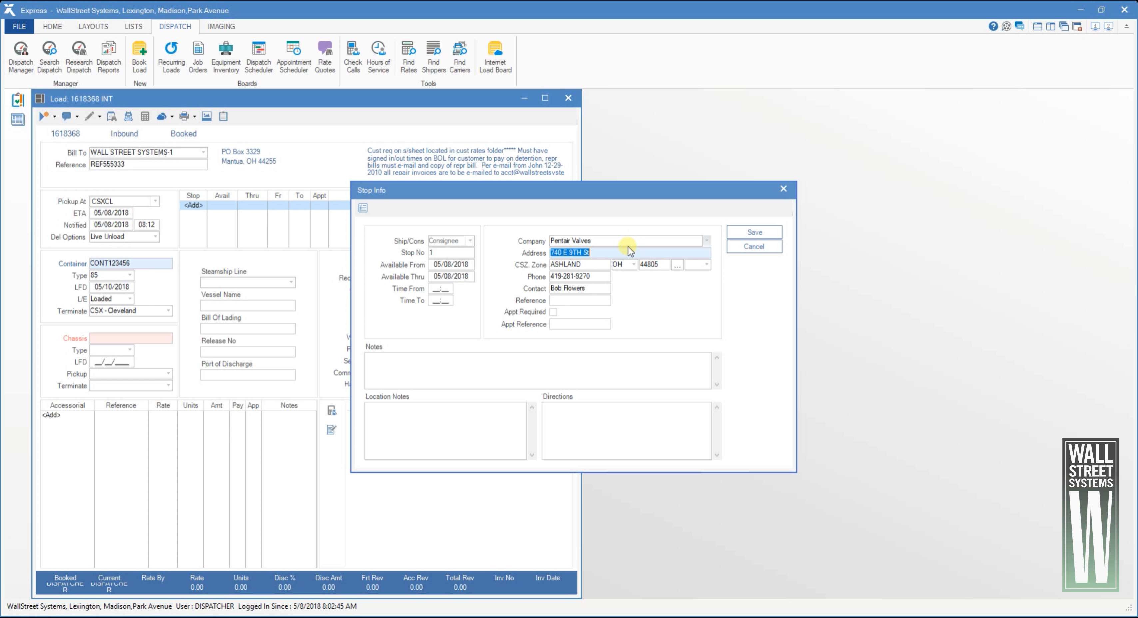
pyautogui.click(553, 311)
pyautogui.click(575, 323)
pyautogui.write('REF')
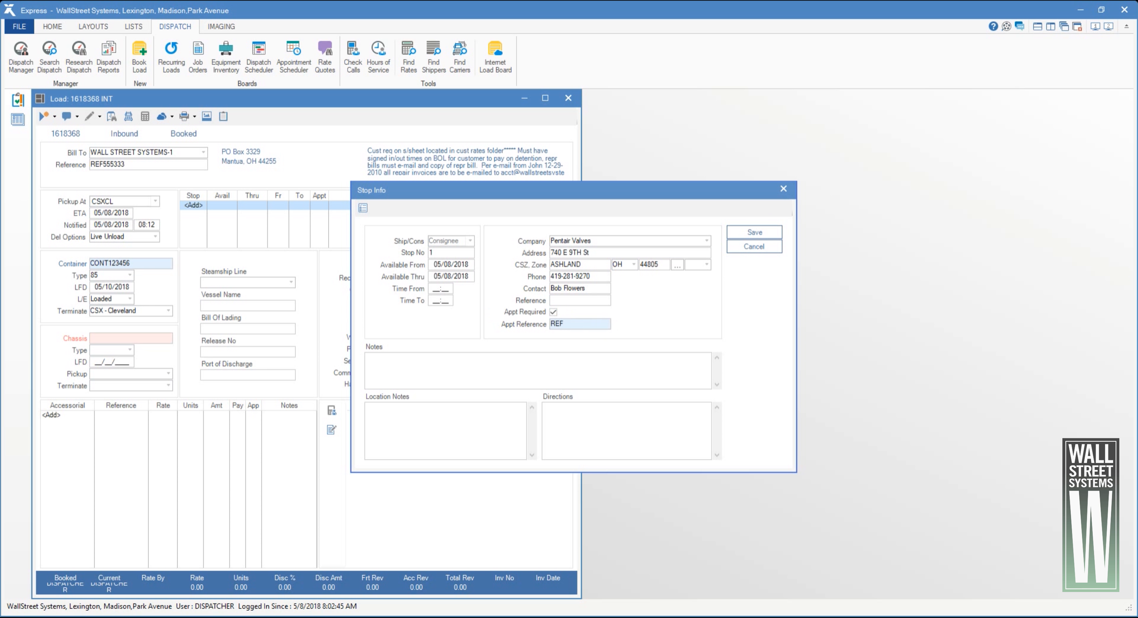
pyautogui.write('767676')
# - Enter "Notes here" in the stop's notes and save the stop to the load
pyautogui.click(470, 369)
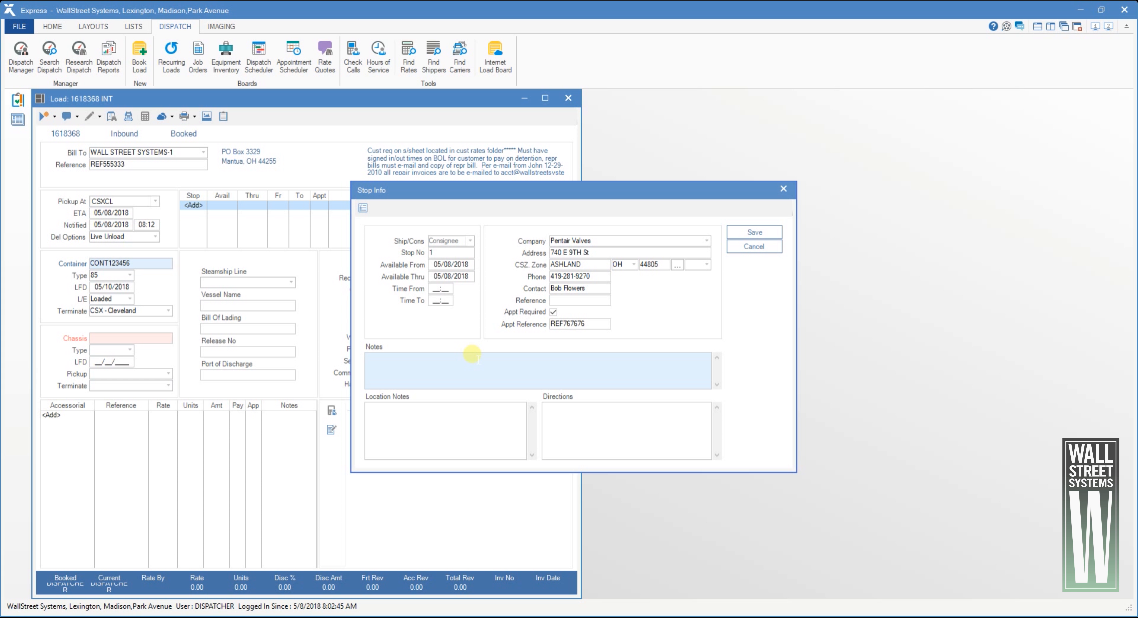
pyautogui.write('Notes here')
pyautogui.click(744, 236)
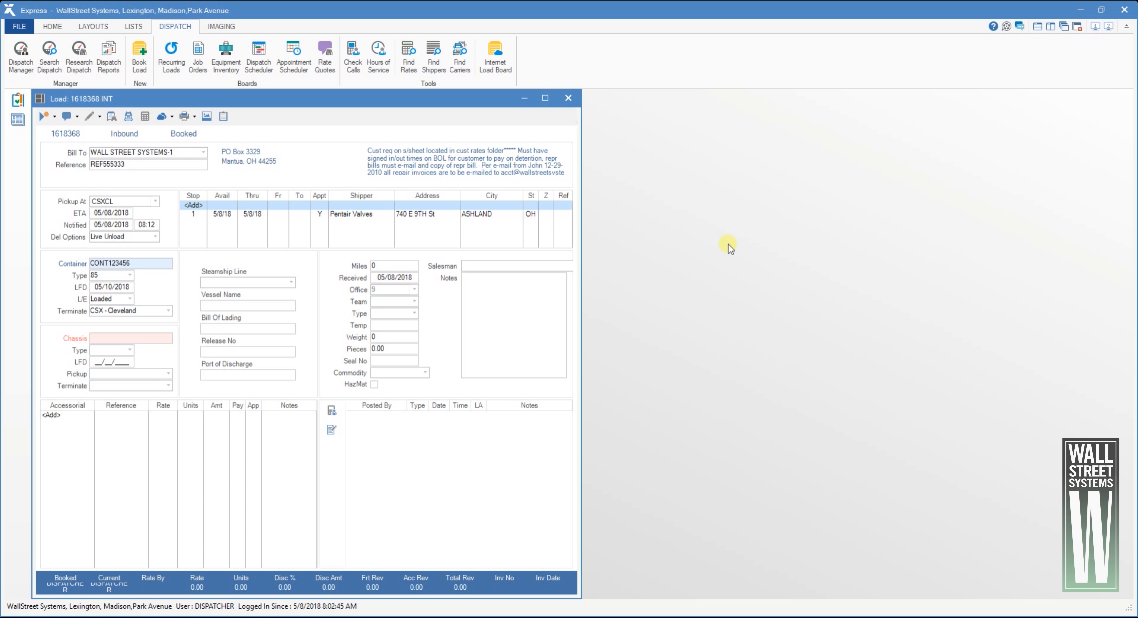
pyautogui.click(168, 374)
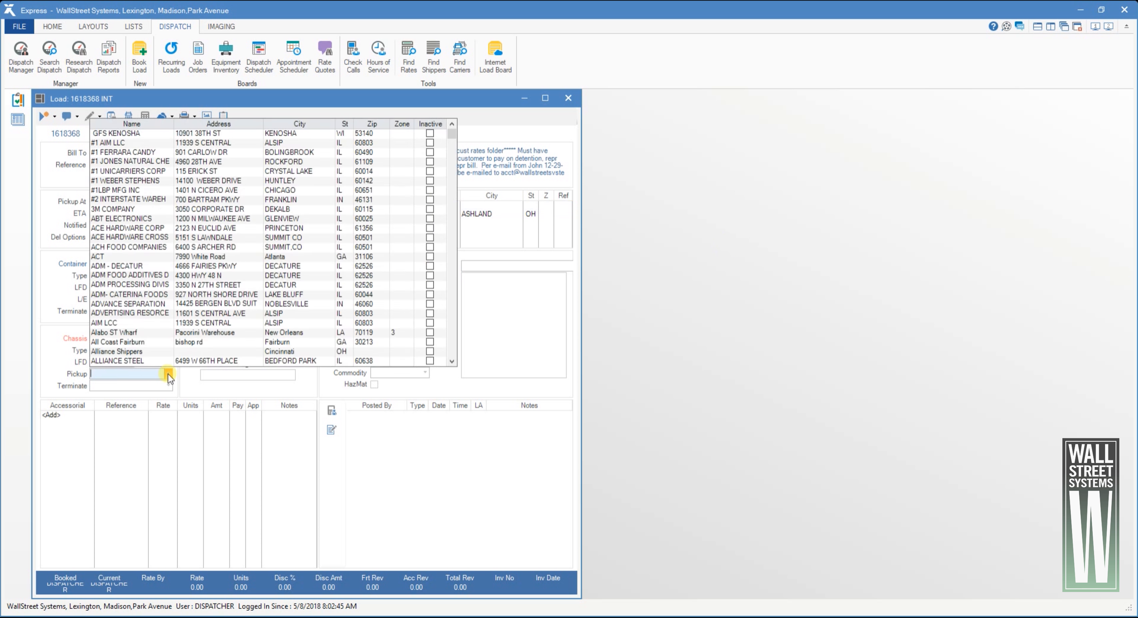
pyautogui.click(168, 373)
pyautogui.click(170, 386)
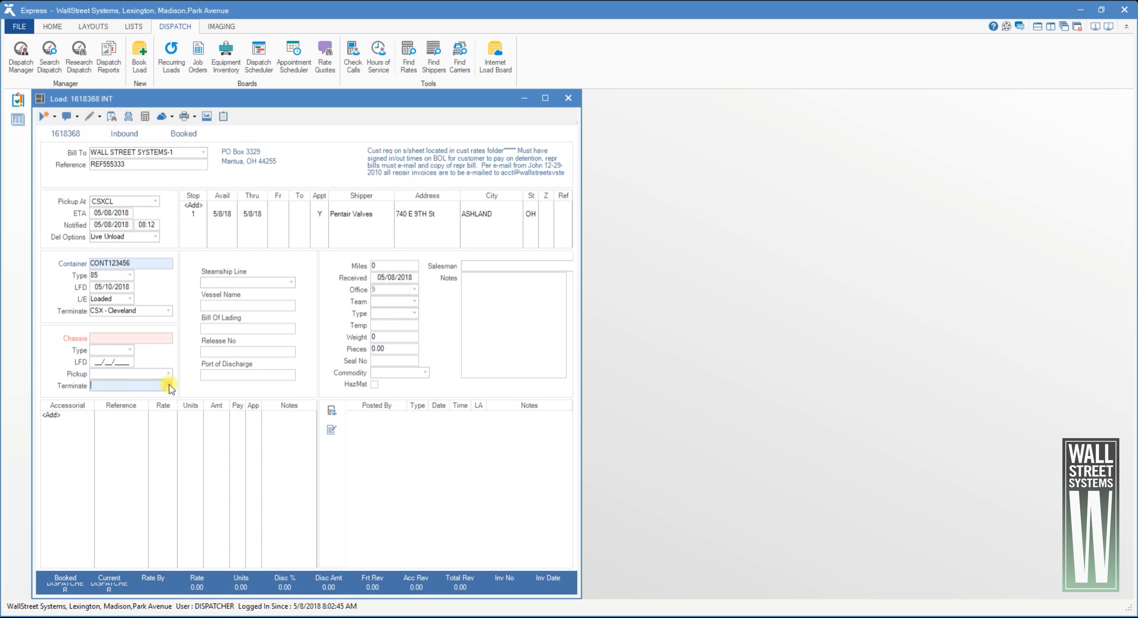
# - Enter chassis CHAS888777 with type 54 and pick May 9, 2018 as its LFD date
pyautogui.click(132, 338)
pyautogui.write('CH')
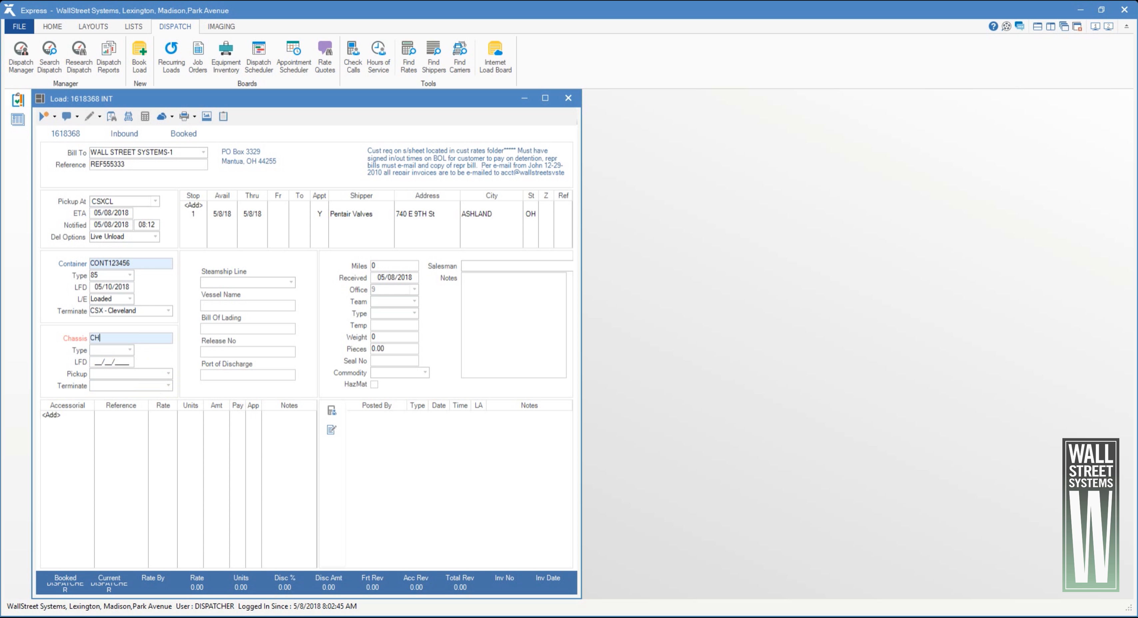
pyautogui.write('AS888777')
pyautogui.click(129, 350)
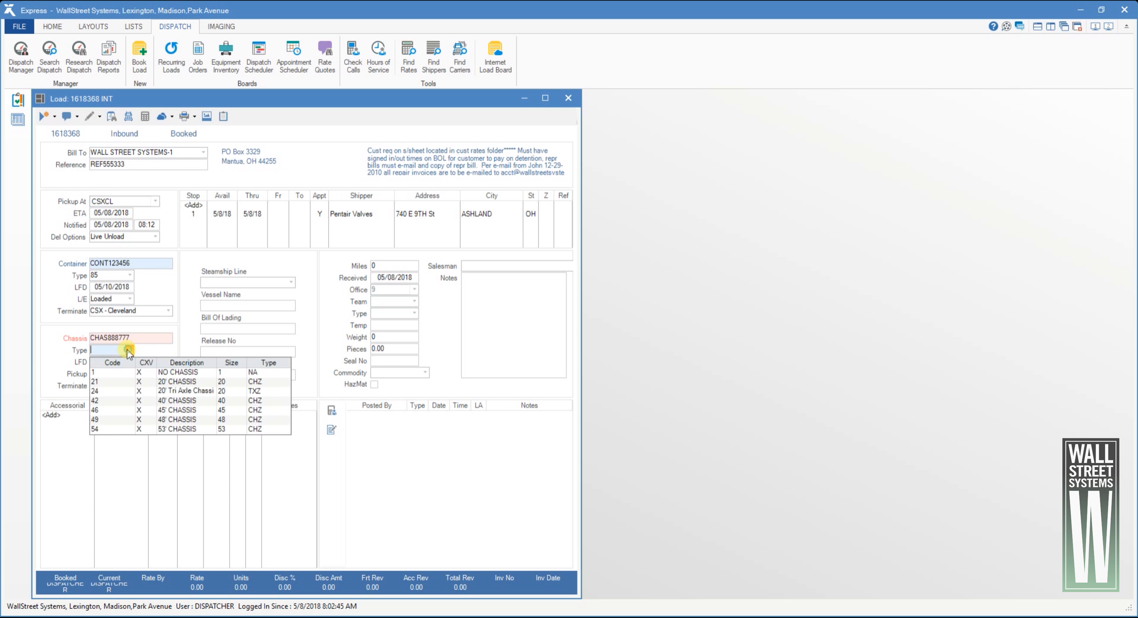
pyautogui.click(159, 429)
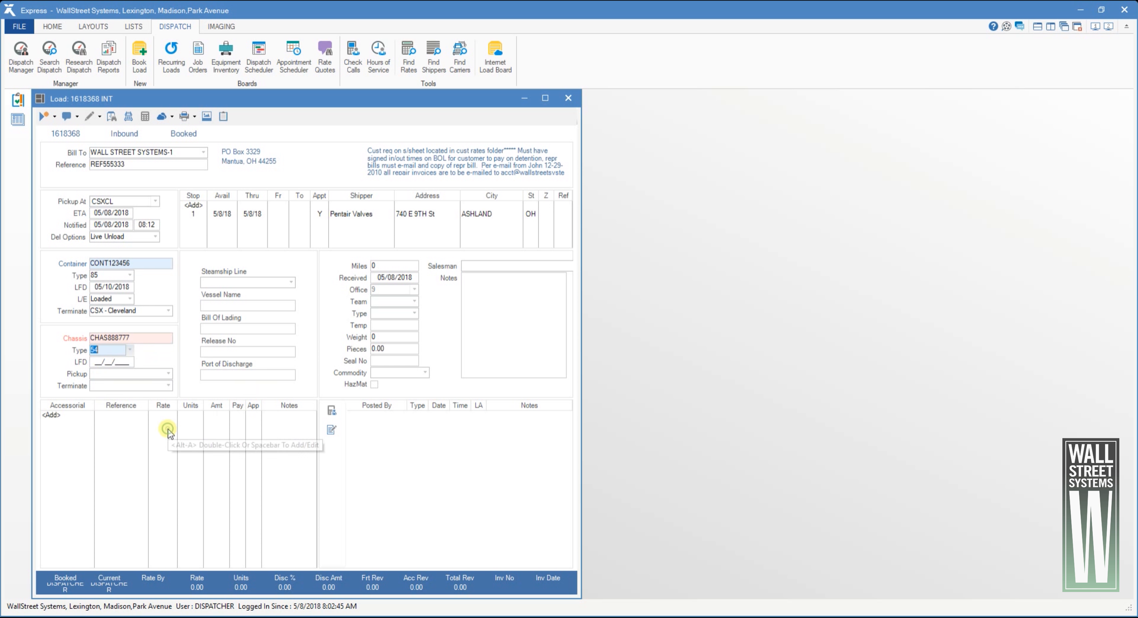
pyautogui.doubleClick(112, 361)
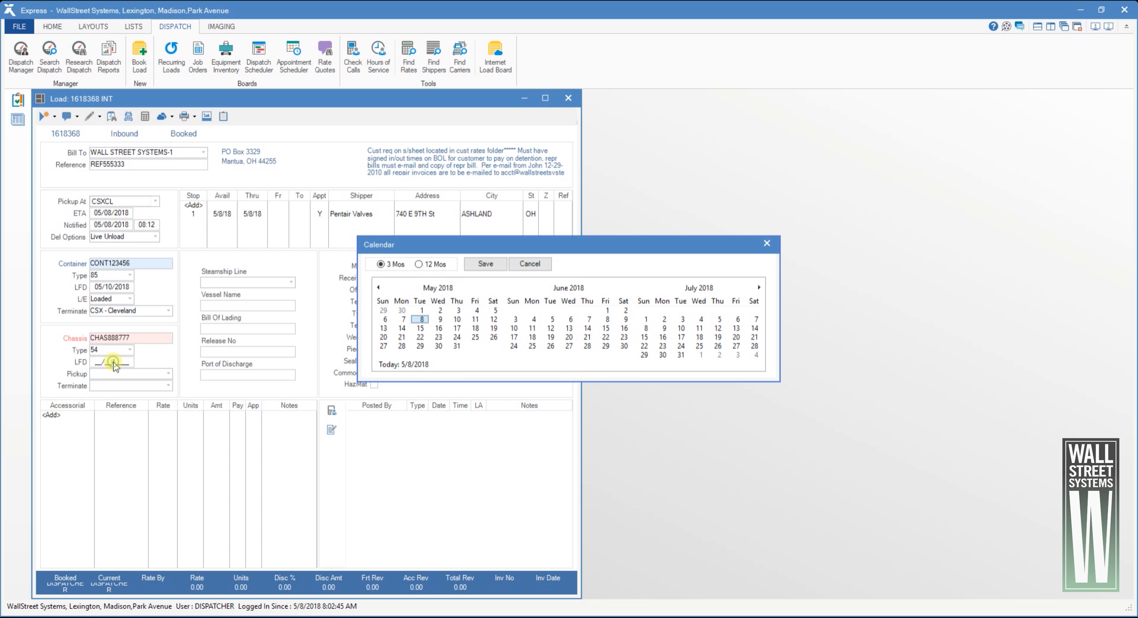
pyautogui.click(440, 319)
pyautogui.click(499, 264)
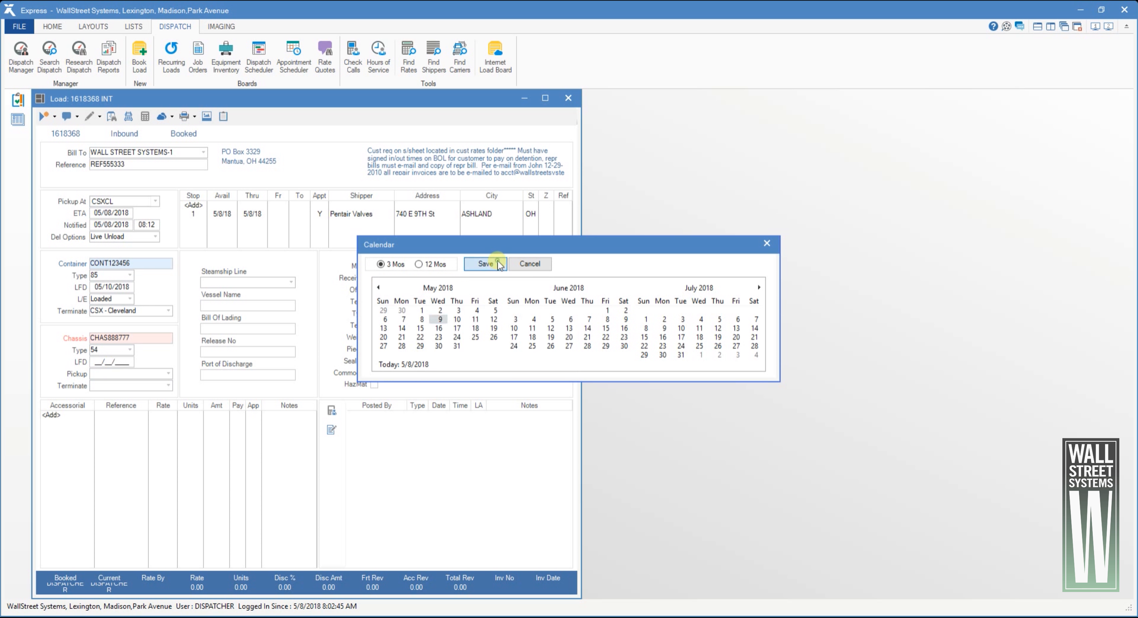
# - Set both the chassis pickup and terminate locations to AMX in Cleveland, OH
pyautogui.click(166, 375)
pyautogui.write('AMX')
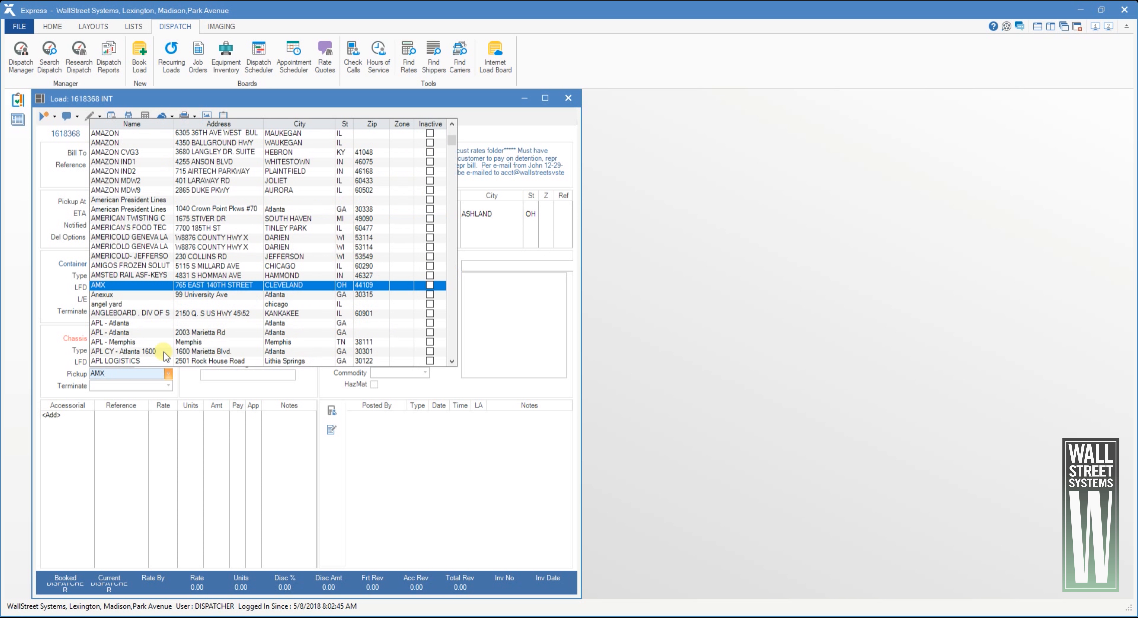
pyautogui.press('Return')
pyautogui.press('Tab')
pyautogui.write('AMX')
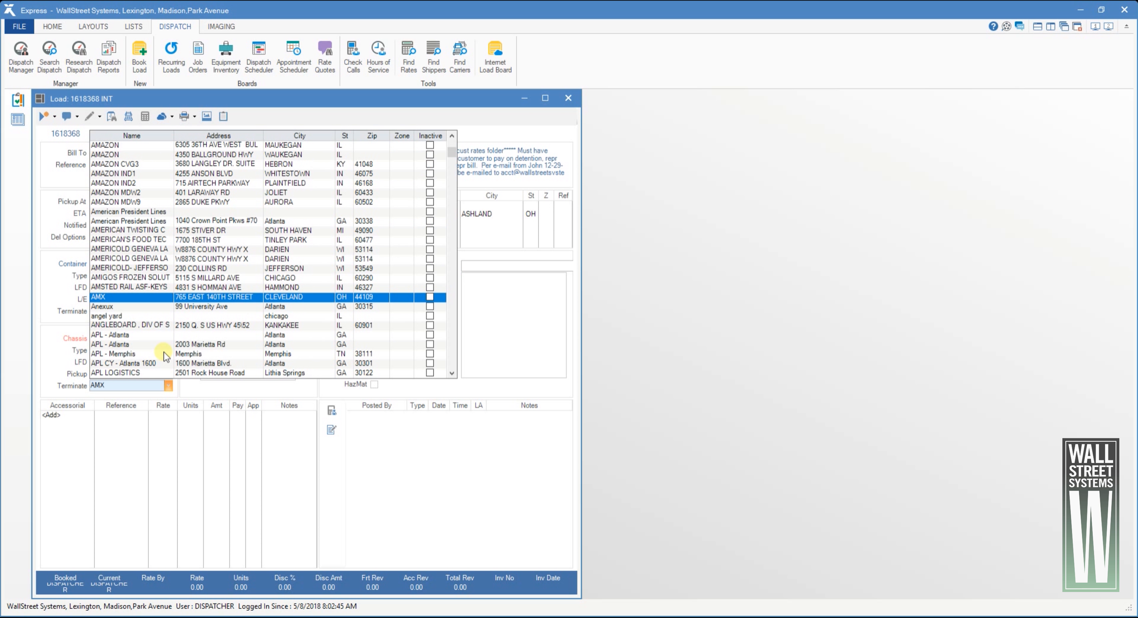
pyautogui.press('Return')
pyautogui.press('Tab')
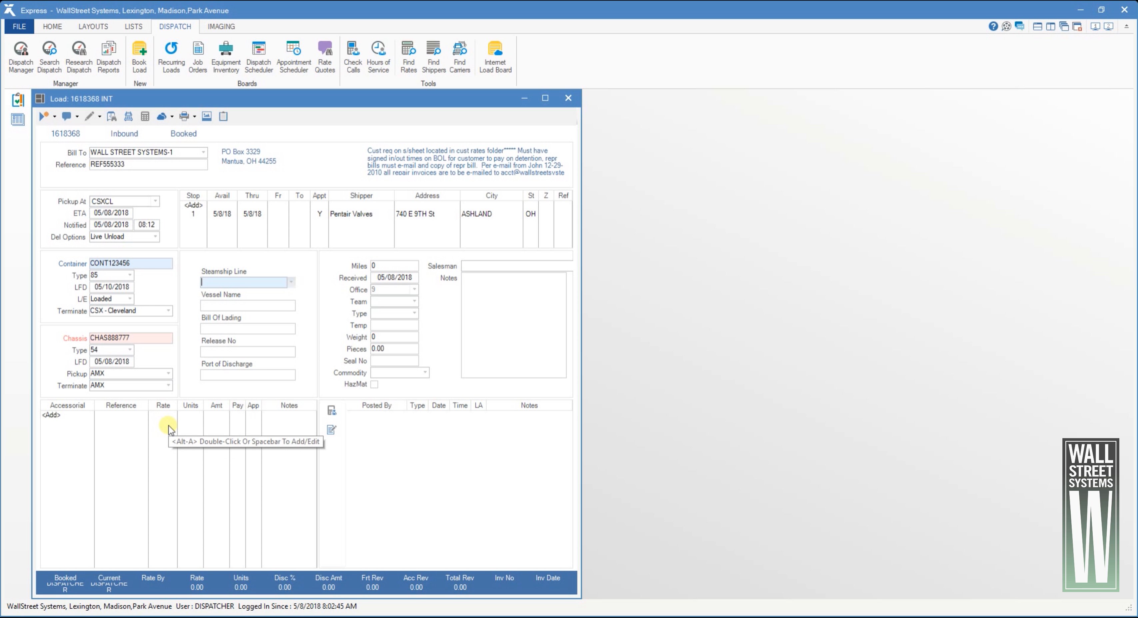
pyautogui.click(291, 281)
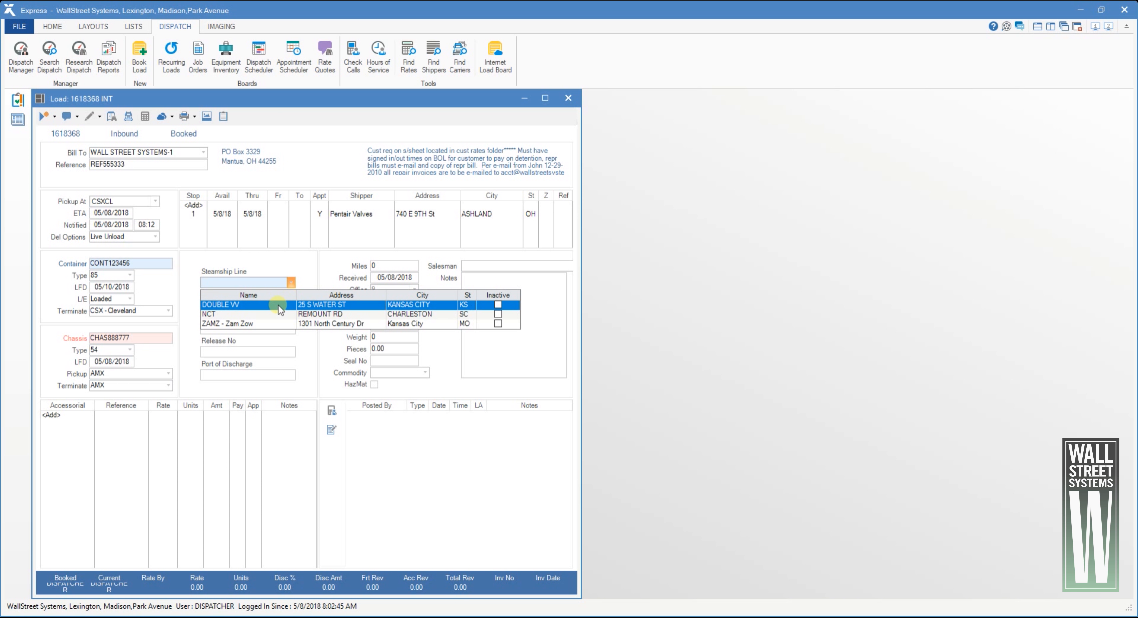
pyautogui.click(308, 338)
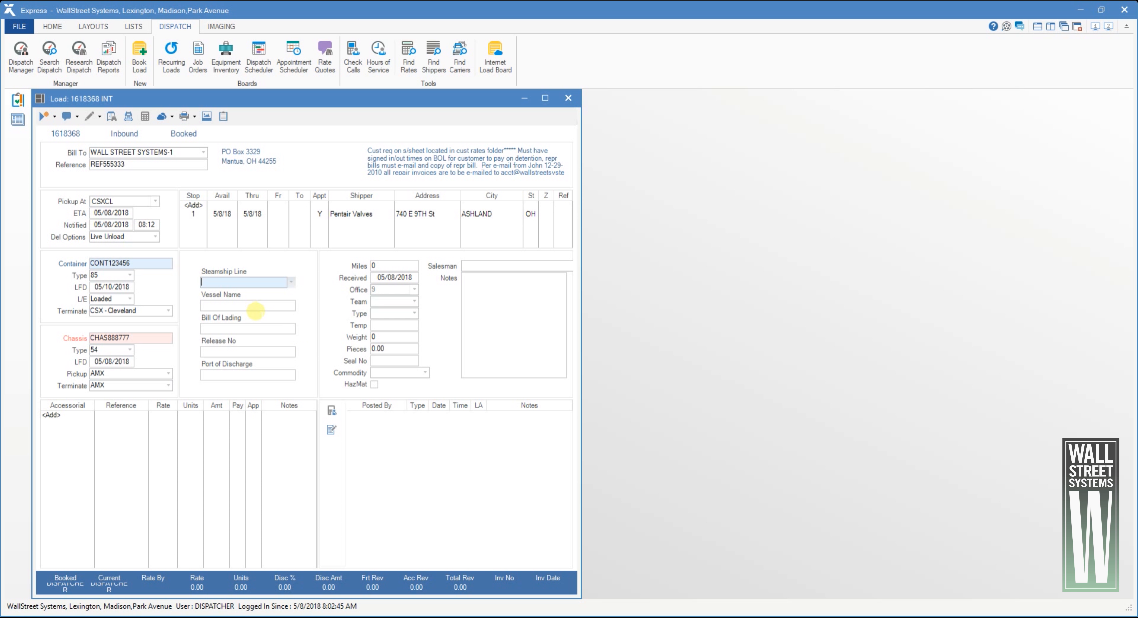
pyautogui.click(252, 306)
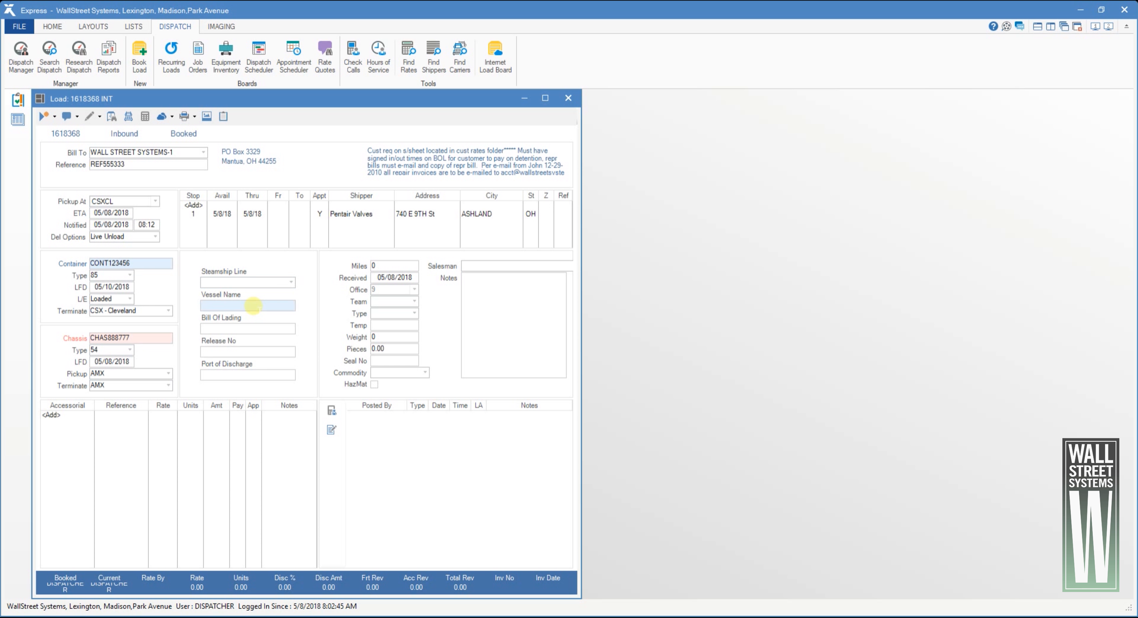
pyautogui.press('Tab')
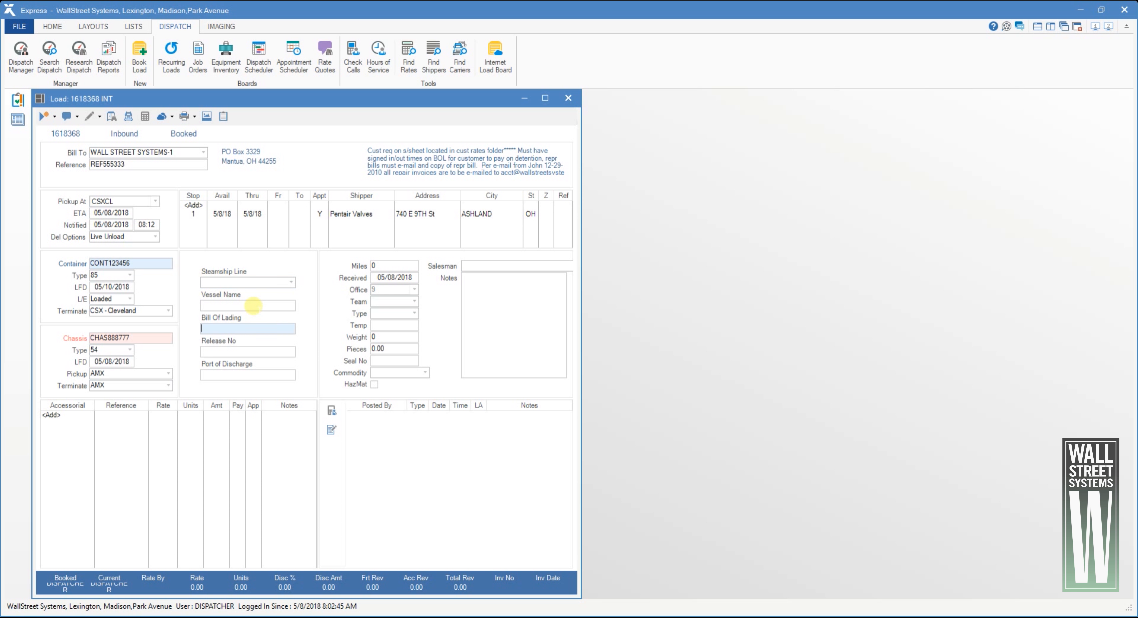
pyautogui.press('Tab')
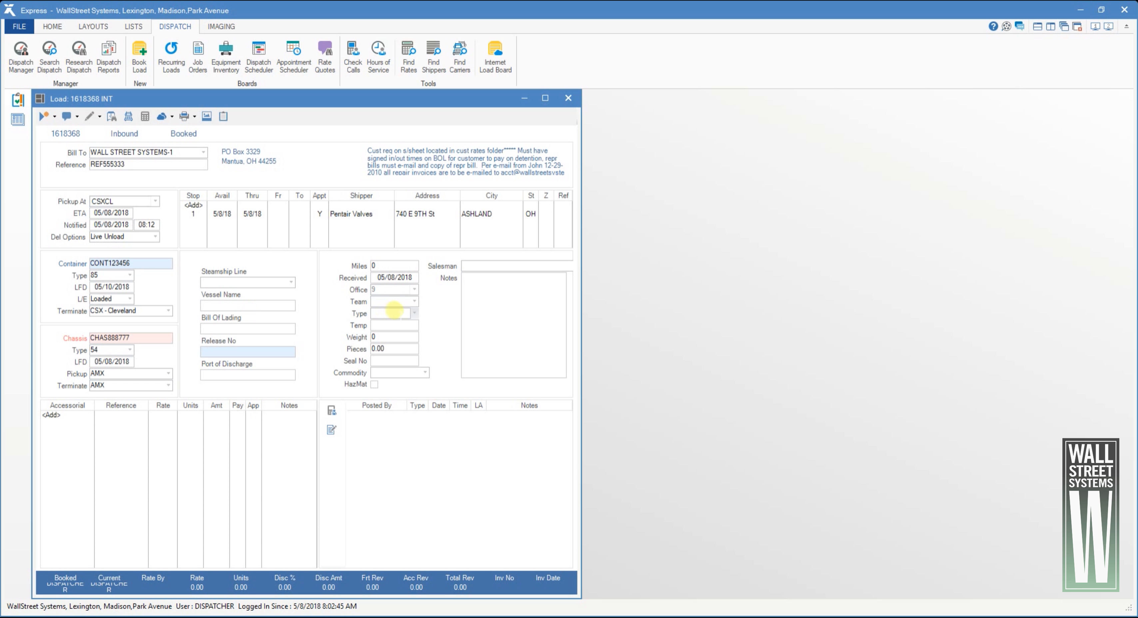
# - Set the load's pieces to 30 and its seal number to 547852
pyautogui.click(404, 324)
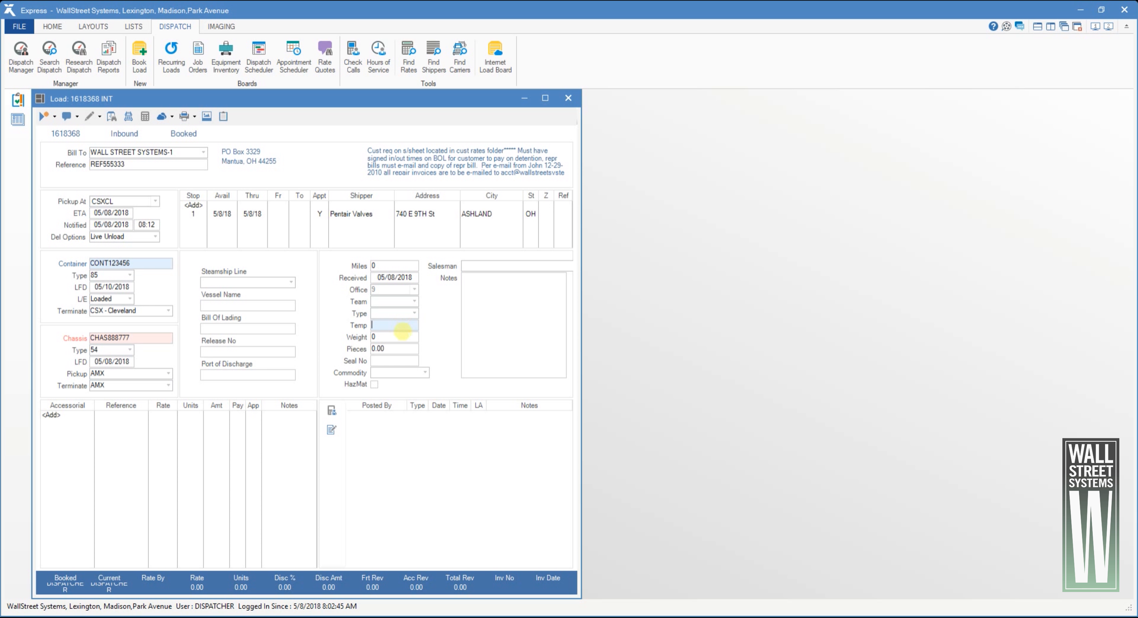
pyautogui.click(400, 337)
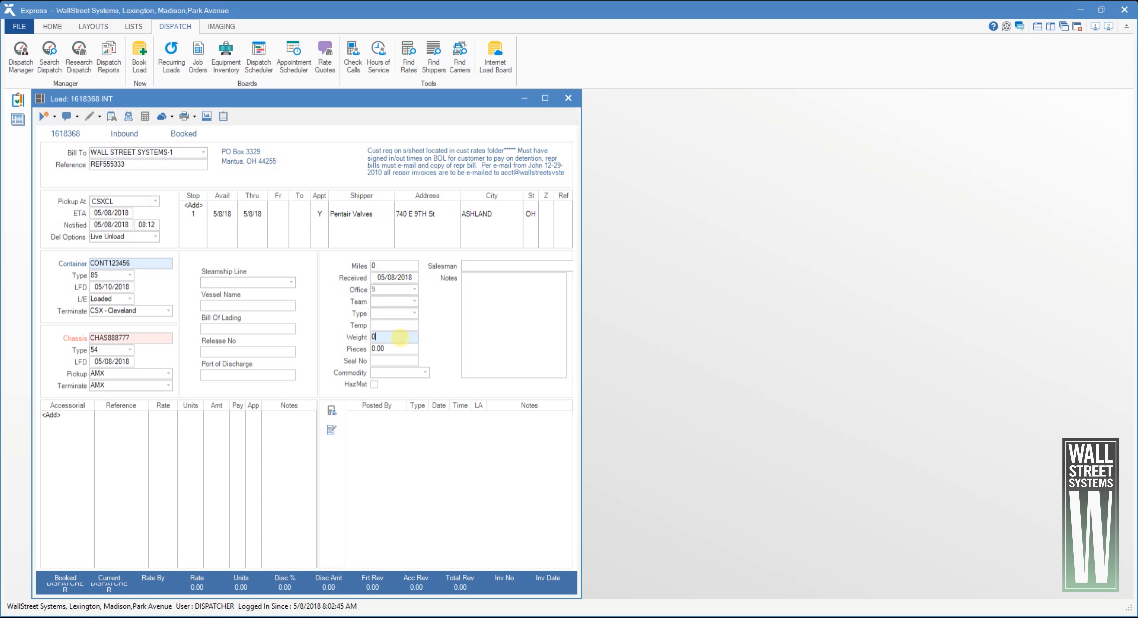
pyautogui.press('Tab')
pyautogui.write('30')
pyautogui.press('Tab')
pyautogui.write('547852')
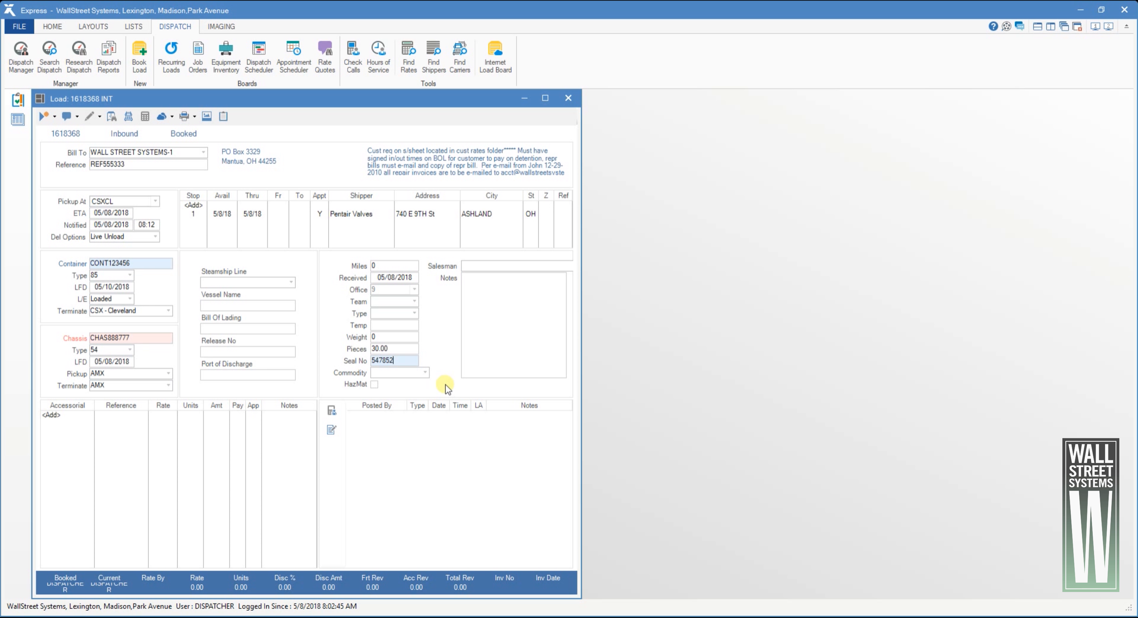
# - Try marking the load as HazMat and browse the hazardous commodity codes
pyautogui.click(374, 384)
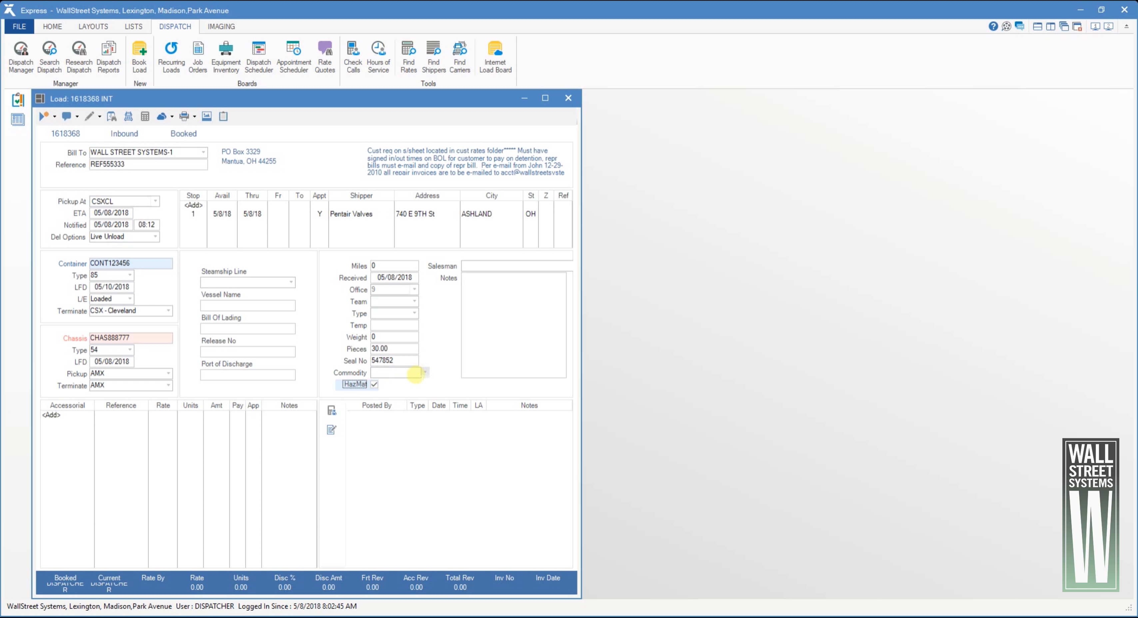
pyautogui.click(427, 373)
pyautogui.moveTo(561, 135); pyautogui.dragTo(559, 148)
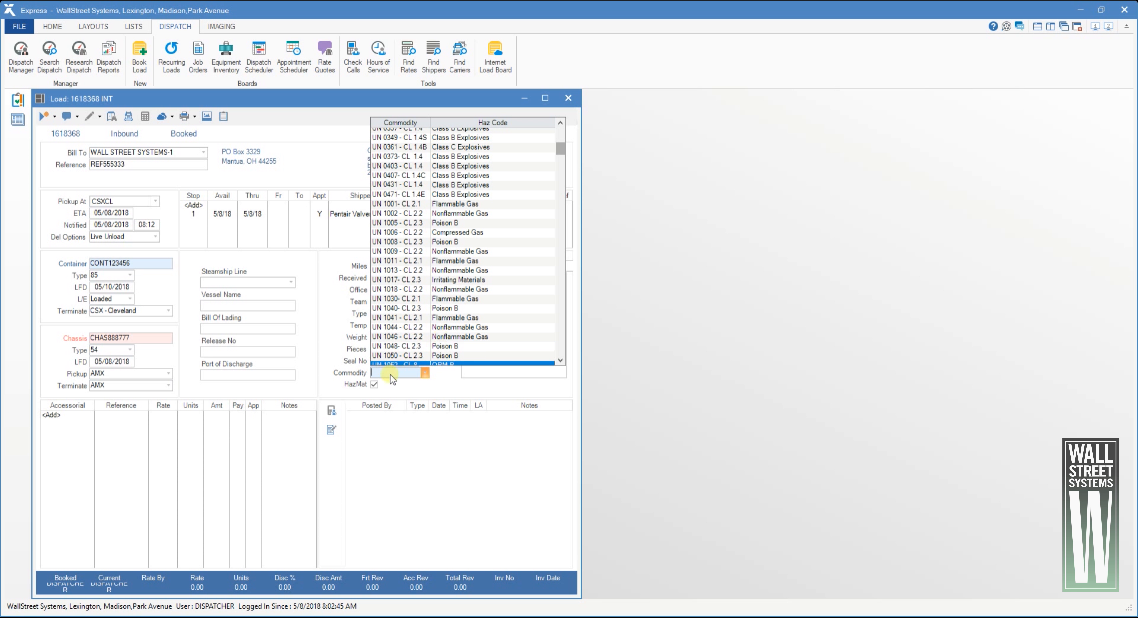
pyautogui.click(375, 385)
# - Set the load's commodity to FREIGHT ALL KINDS and enter "Notes" in the load's notes
pyautogui.click(425, 373)
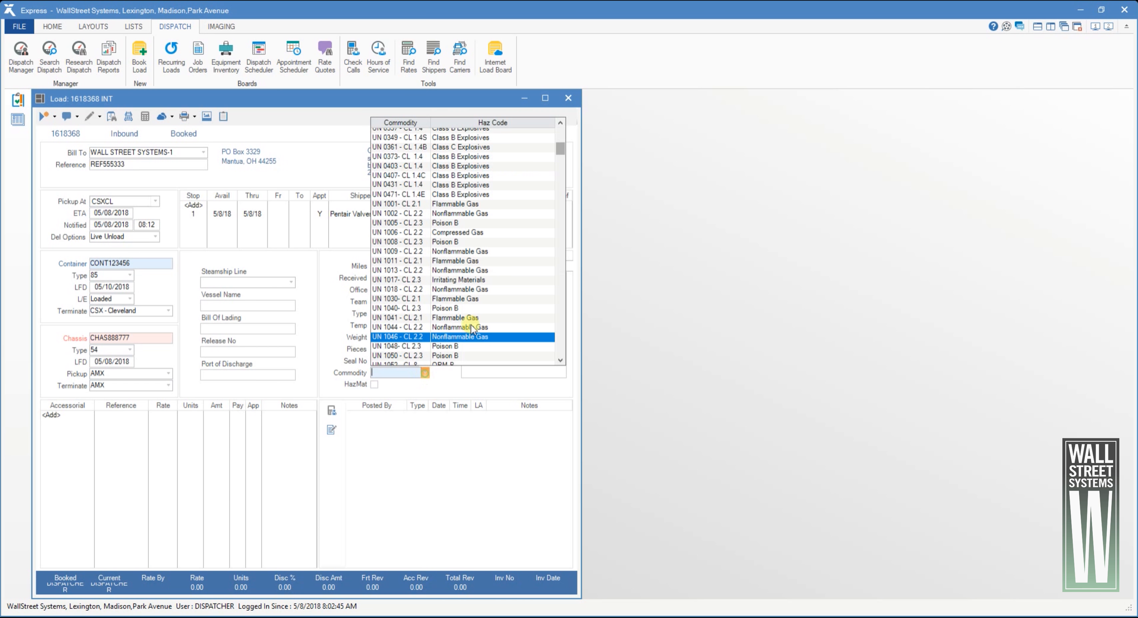
pyautogui.moveTo(558, 148); pyautogui.dragTo(558, 118)
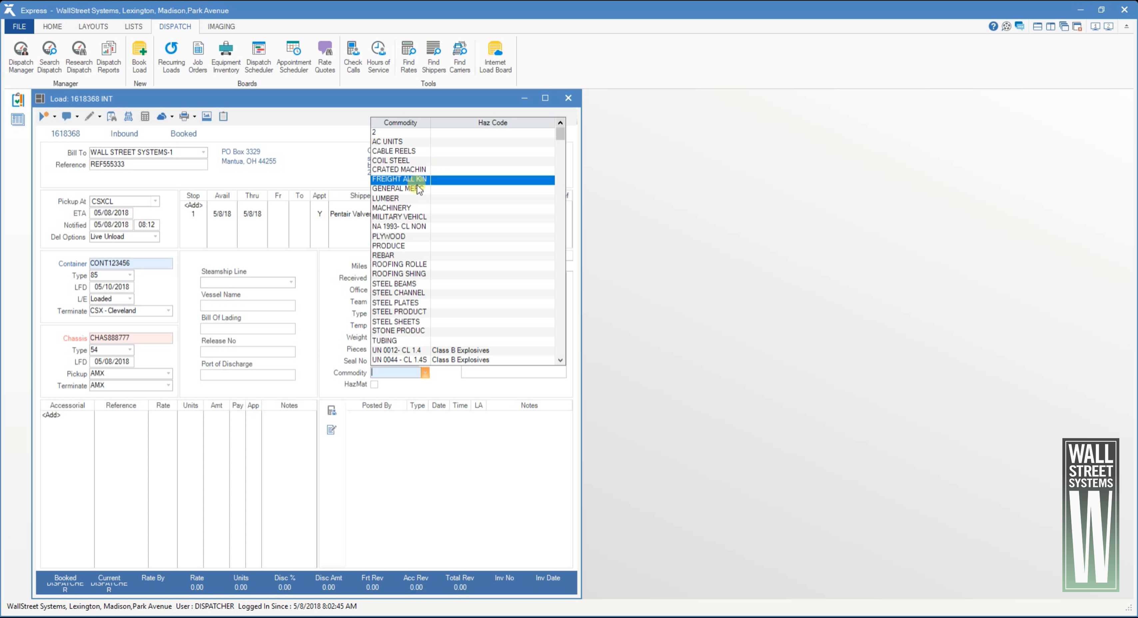
pyautogui.click(501, 180)
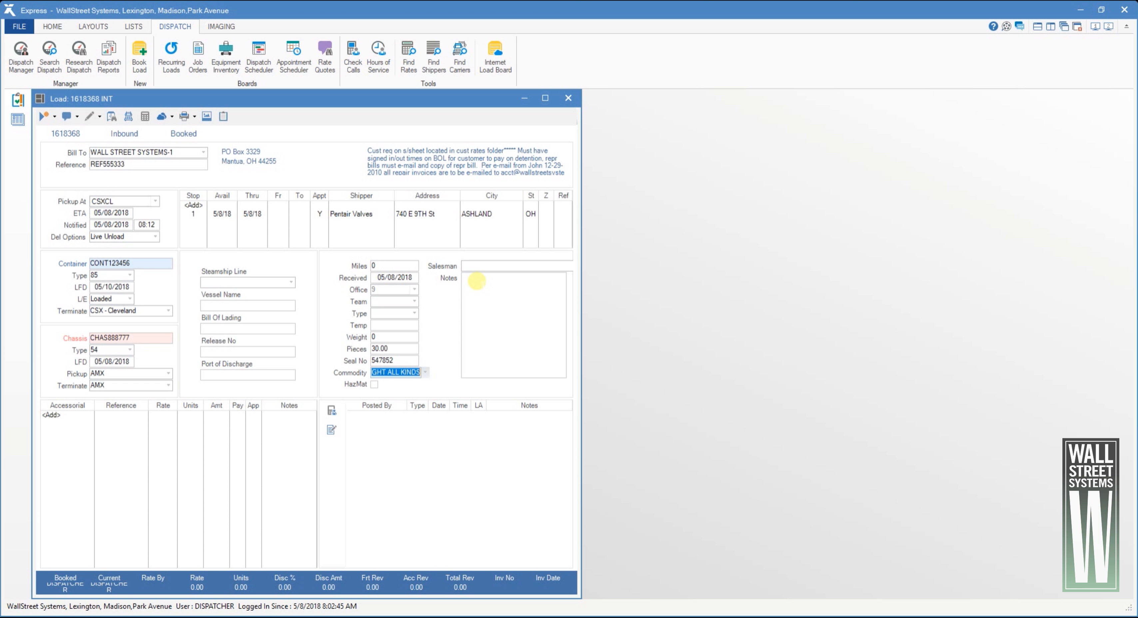
pyautogui.click(477, 281)
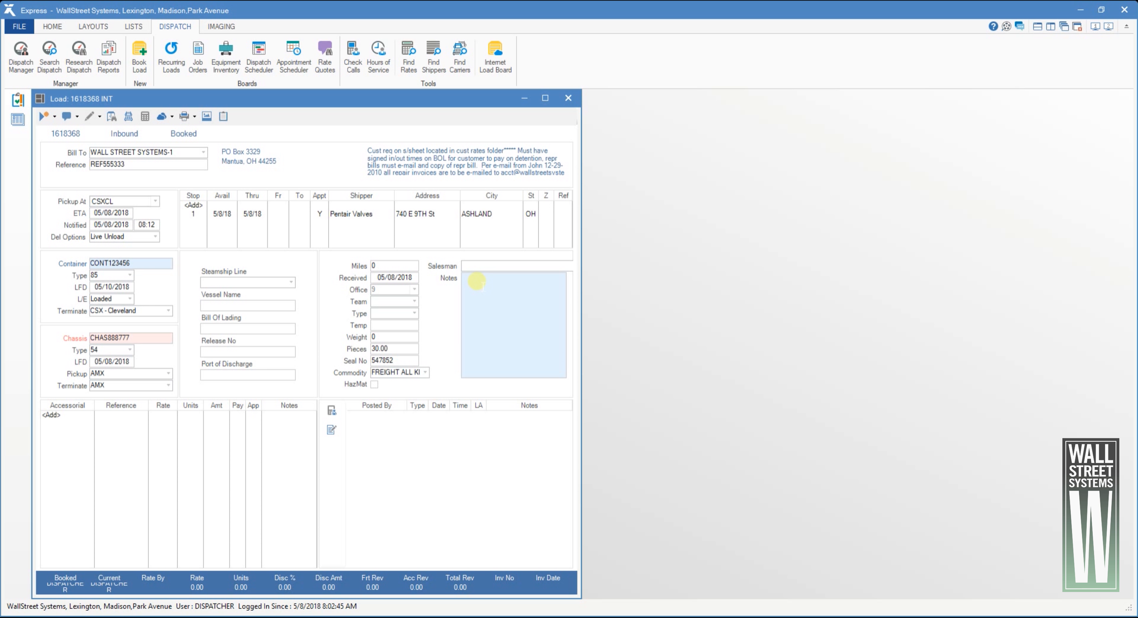
pyautogui.write('Notes:')
# - Rate the load manually by Flat at a rate of 350 and save the rating
pyautogui.click(144, 117)
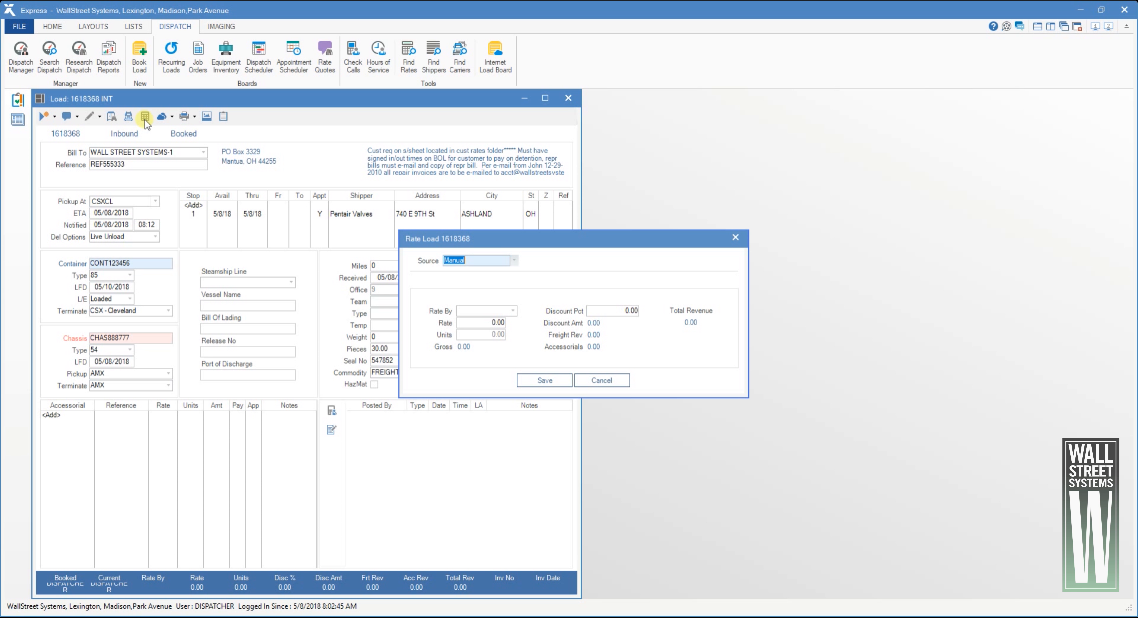
pyautogui.click(513, 311)
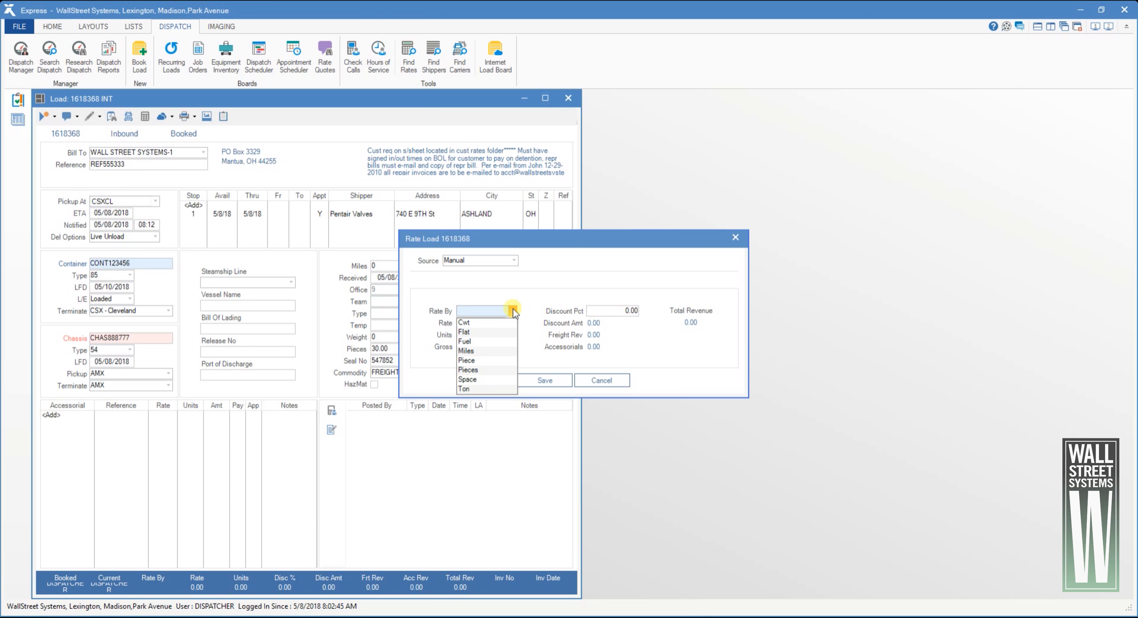
pyautogui.click(505, 333)
pyautogui.press('Tab')
pyautogui.write('35')
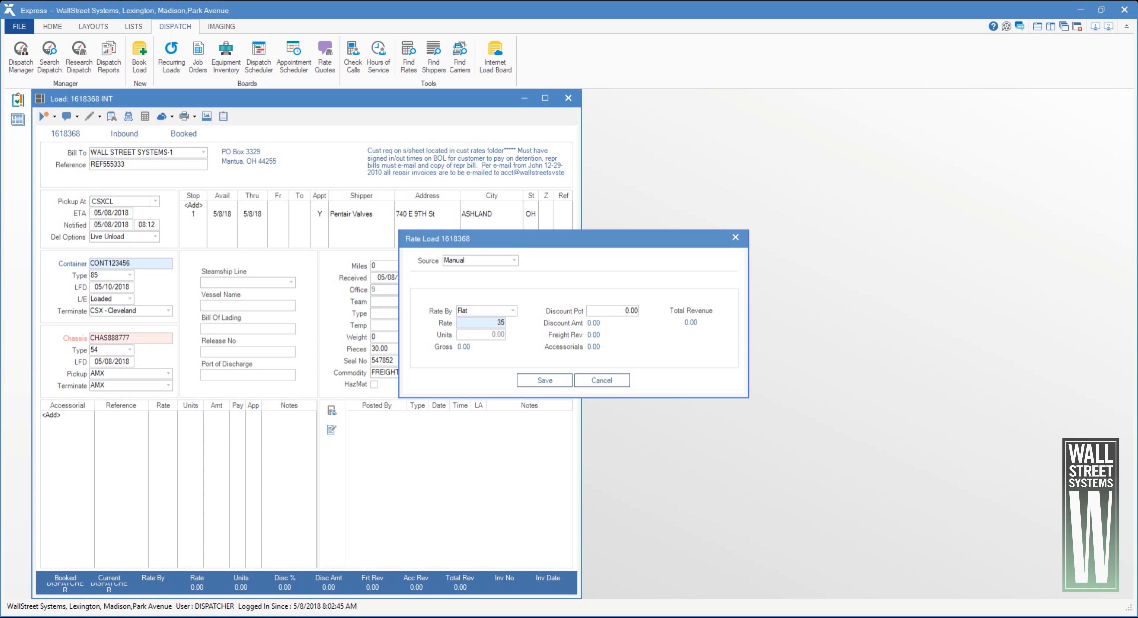
pyautogui.write('0')
pyautogui.press('Tab')
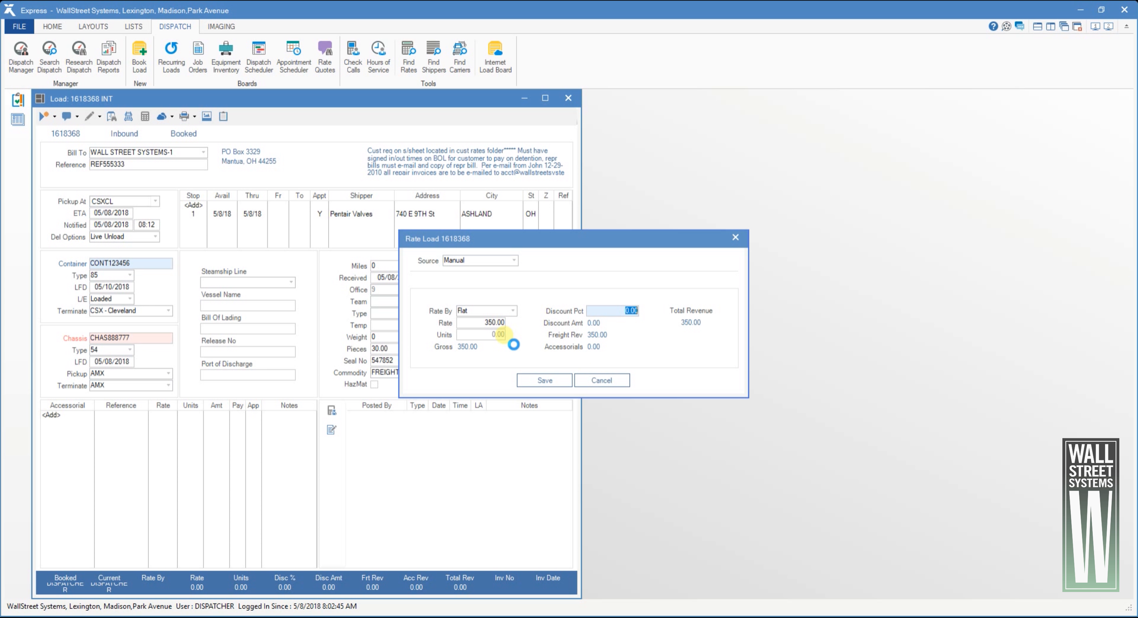
pyautogui.click(553, 380)
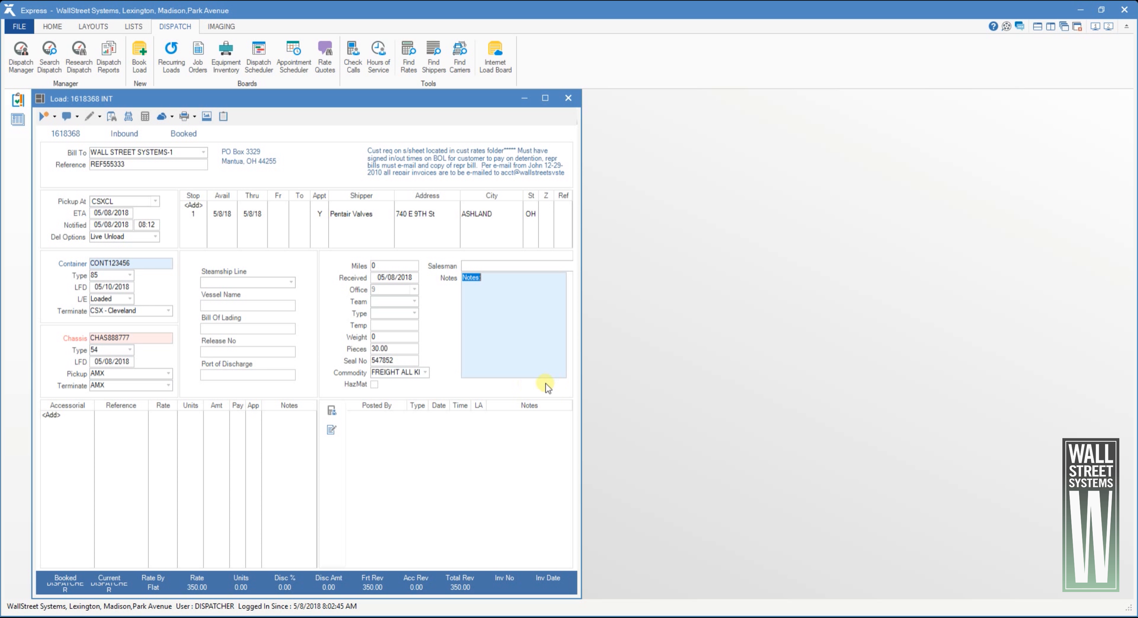
# - Start a new accessorial for the load using matrix 9 and the Fuel Surcharge type
pyautogui.doubleClick(51, 415)
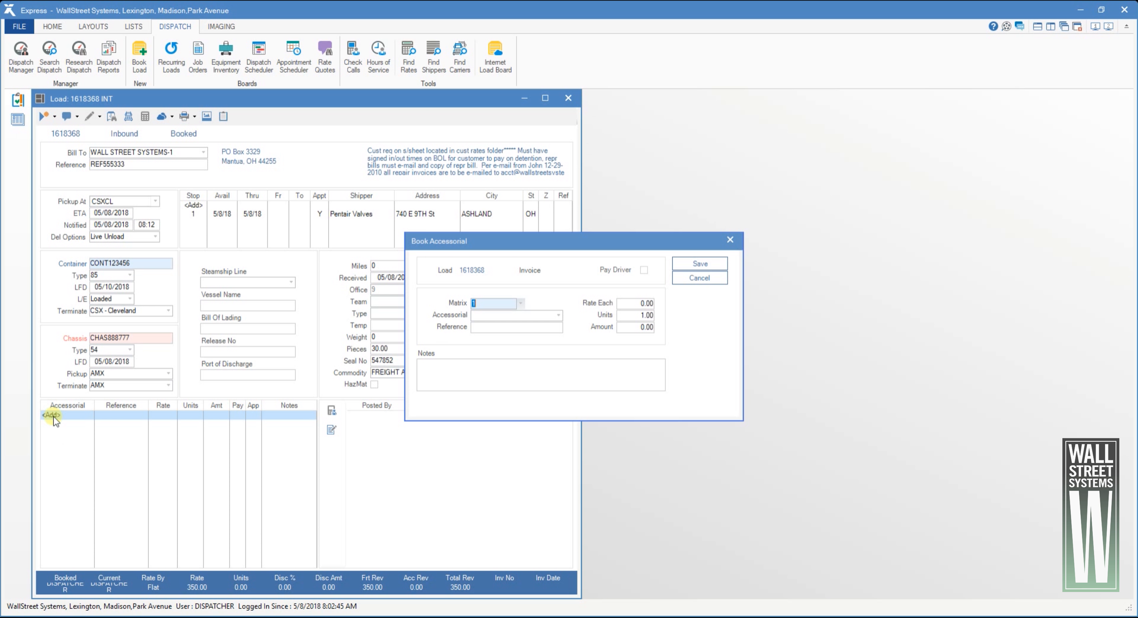
pyautogui.click(520, 303)
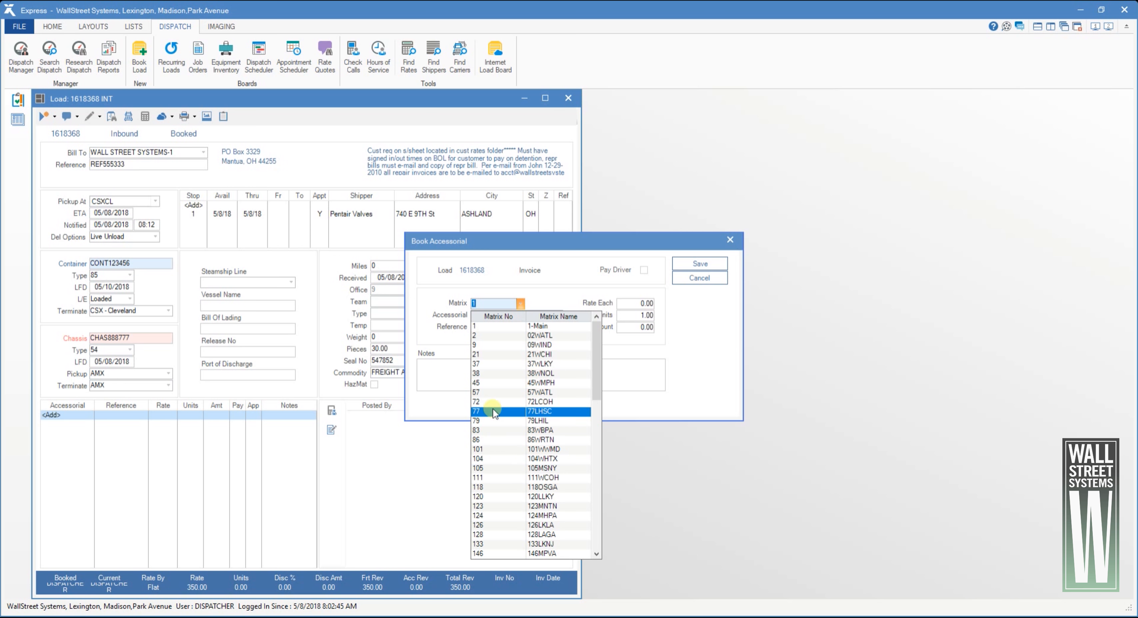
pyautogui.click(489, 347)
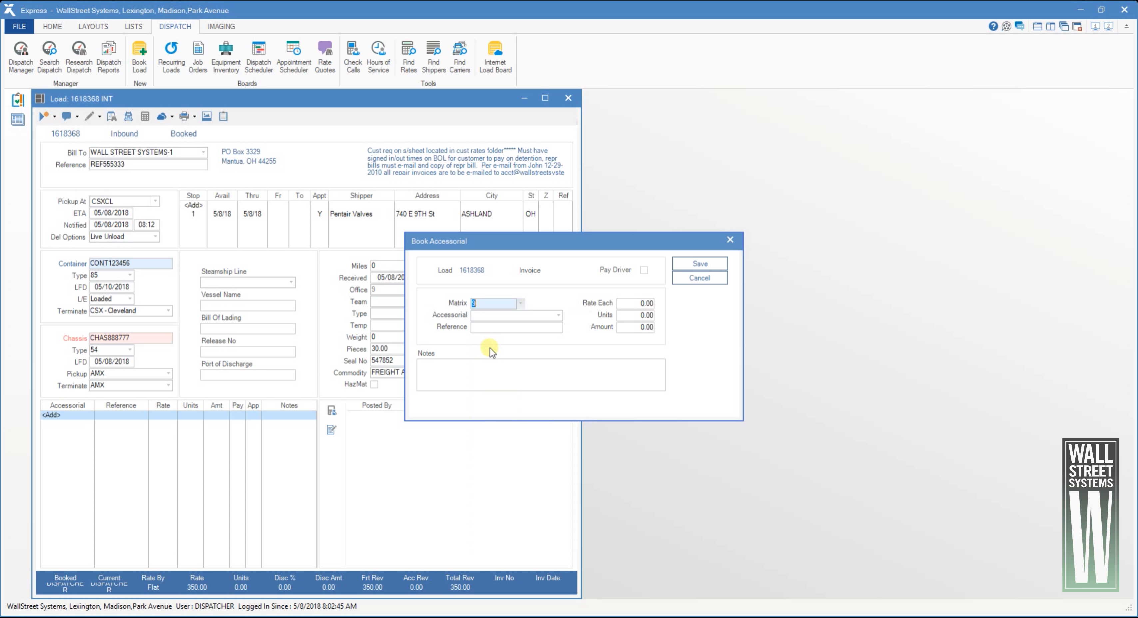
pyautogui.click(558, 315)
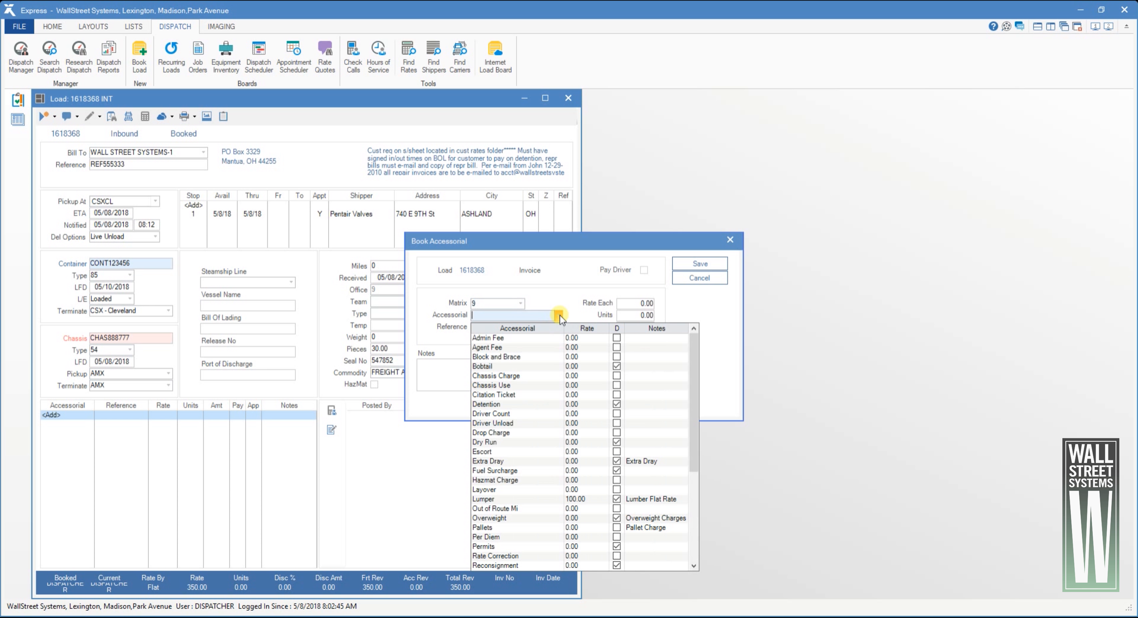
pyautogui.click(554, 471)
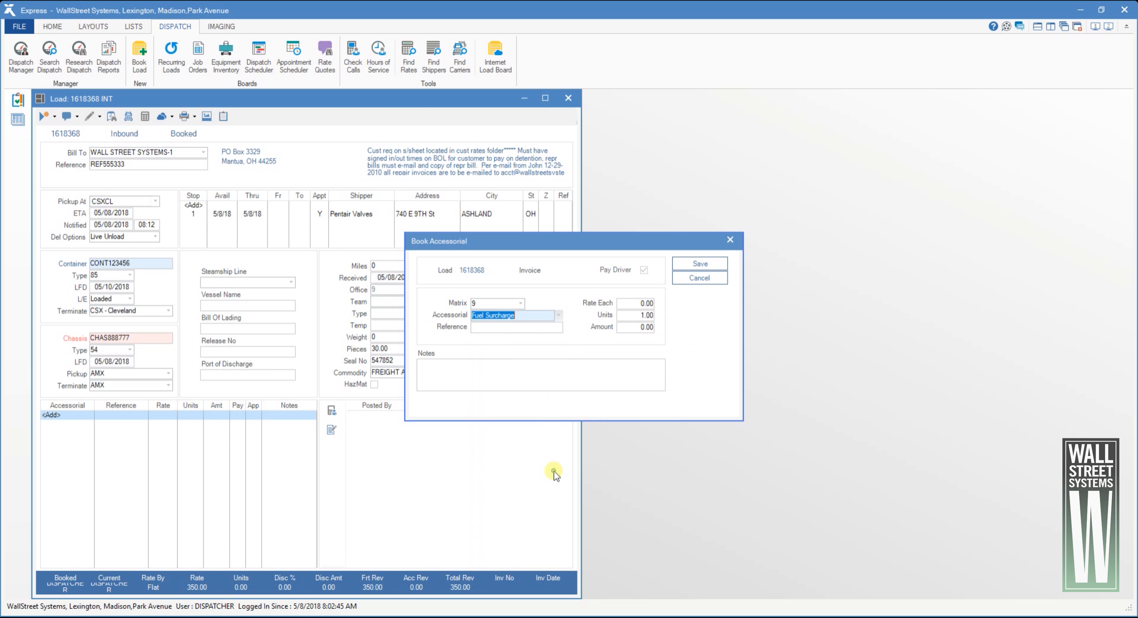
pyautogui.press('Tab')
pyautogui.press('Tab')
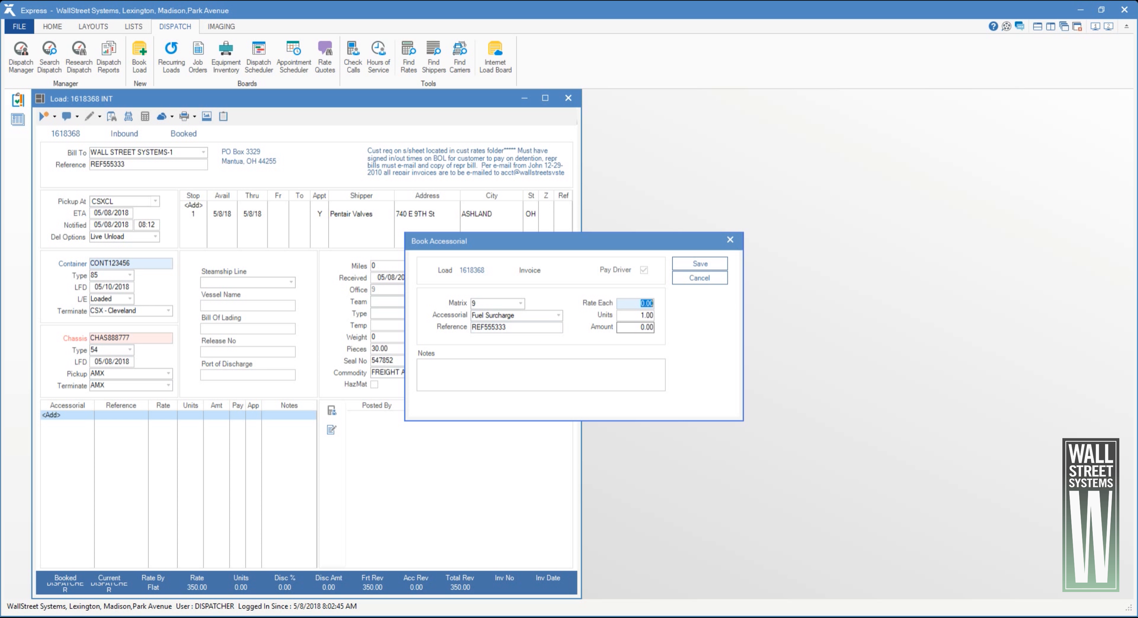
# - Set the fuel surcharge to a rate of 0.20 each for 350 units and save the accessorial
pyautogui.write('.20')
pyautogui.press('Tab')
pyautogui.write('350')
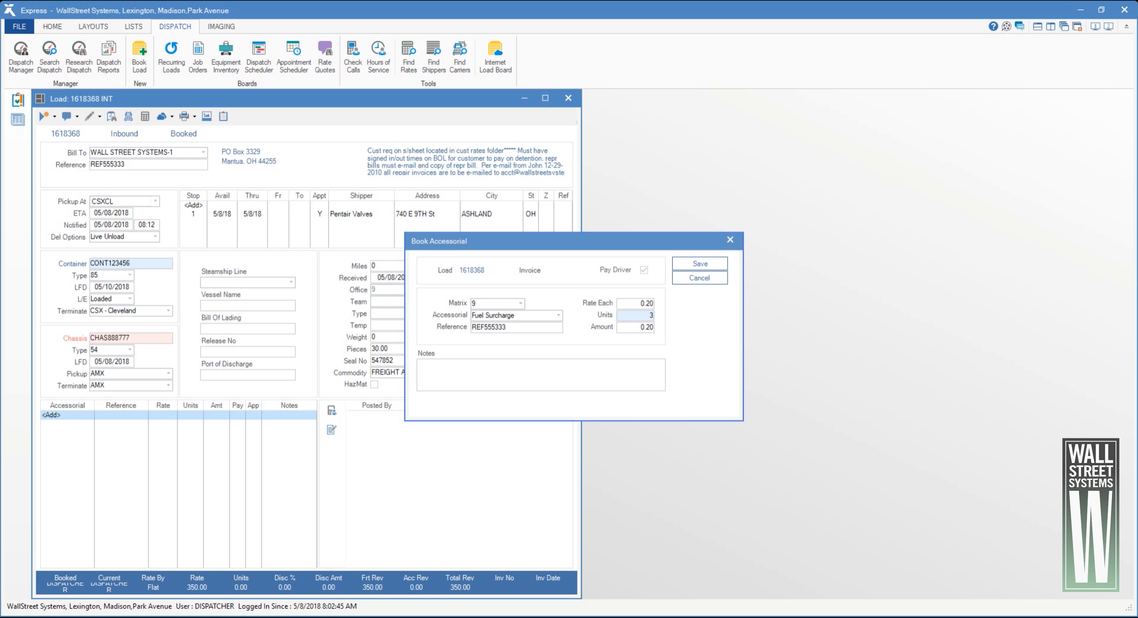
pyautogui.press('Tab')
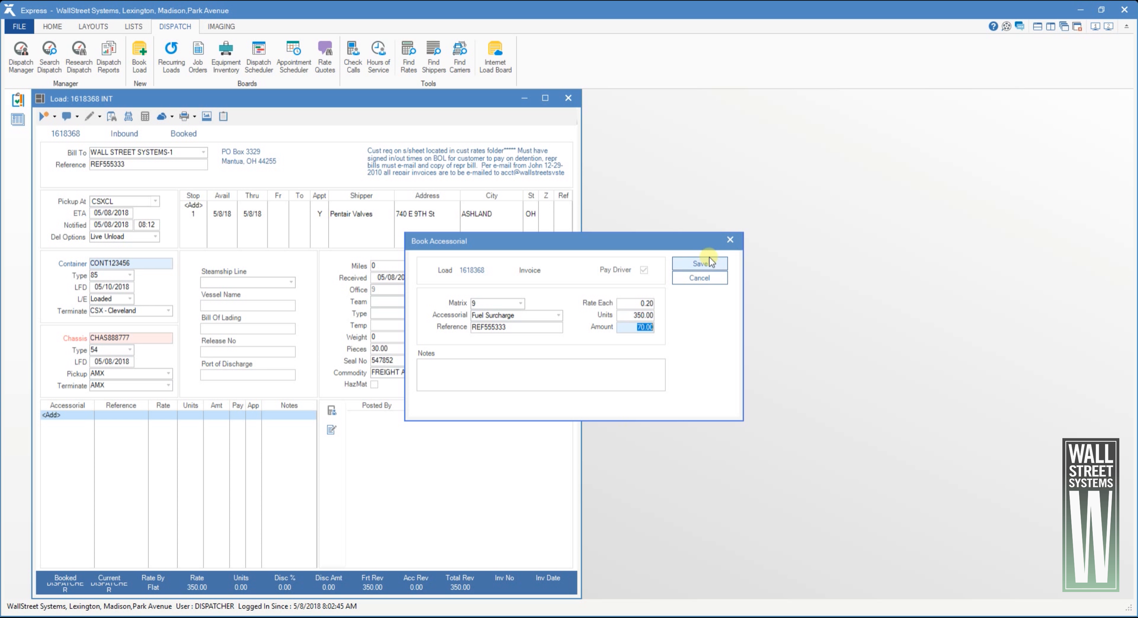
pyautogui.click(700, 263)
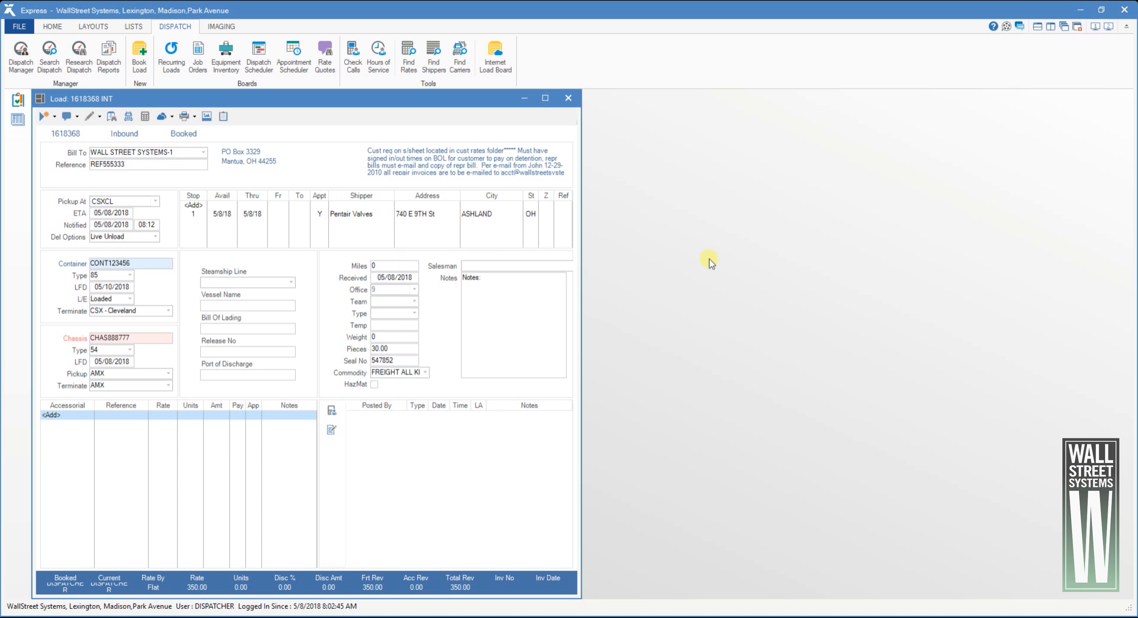
# - Browse the accessorial types available for matrix 9 in a second accessorial entry and discard the entry
pyautogui.doubleClick(51, 416)
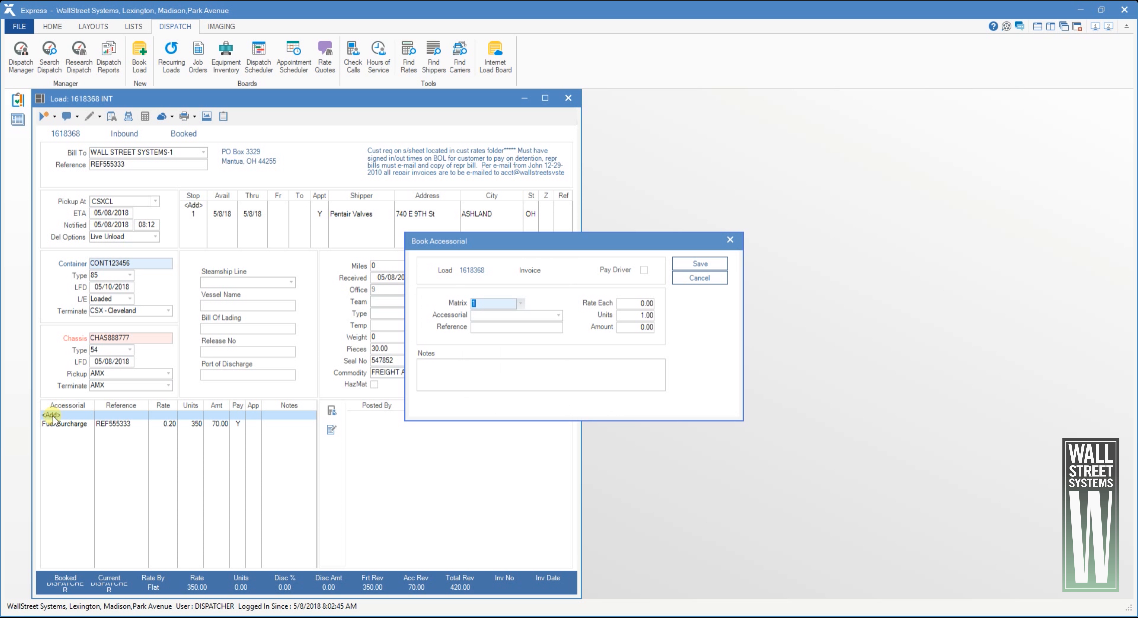
pyautogui.click(523, 306)
pyautogui.click(508, 345)
pyautogui.click(559, 316)
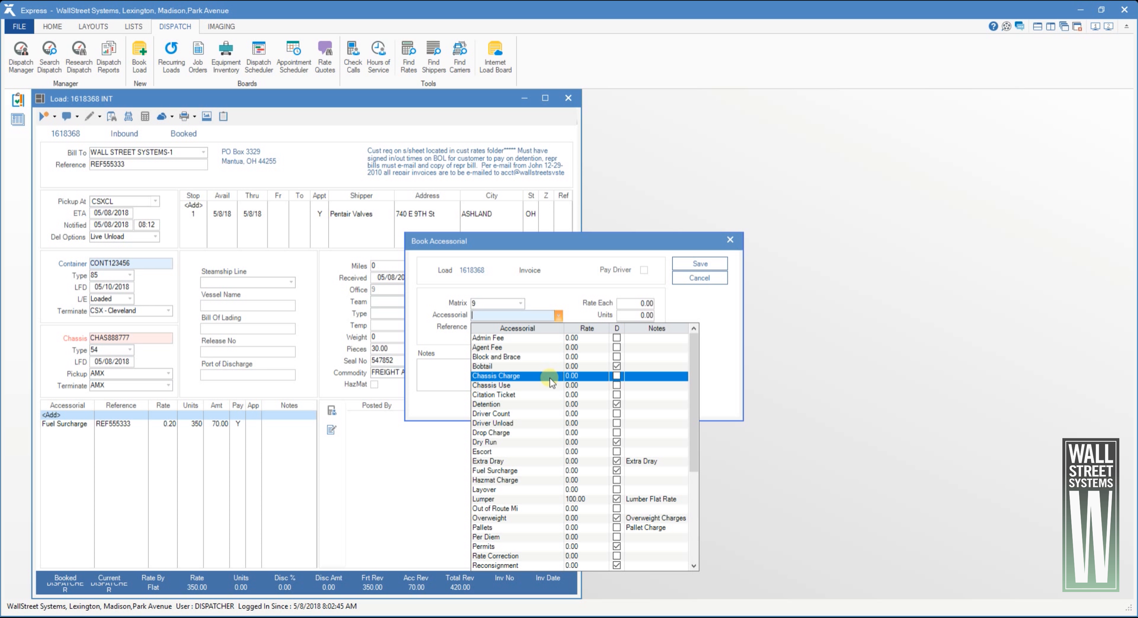
pyautogui.click(738, 238)
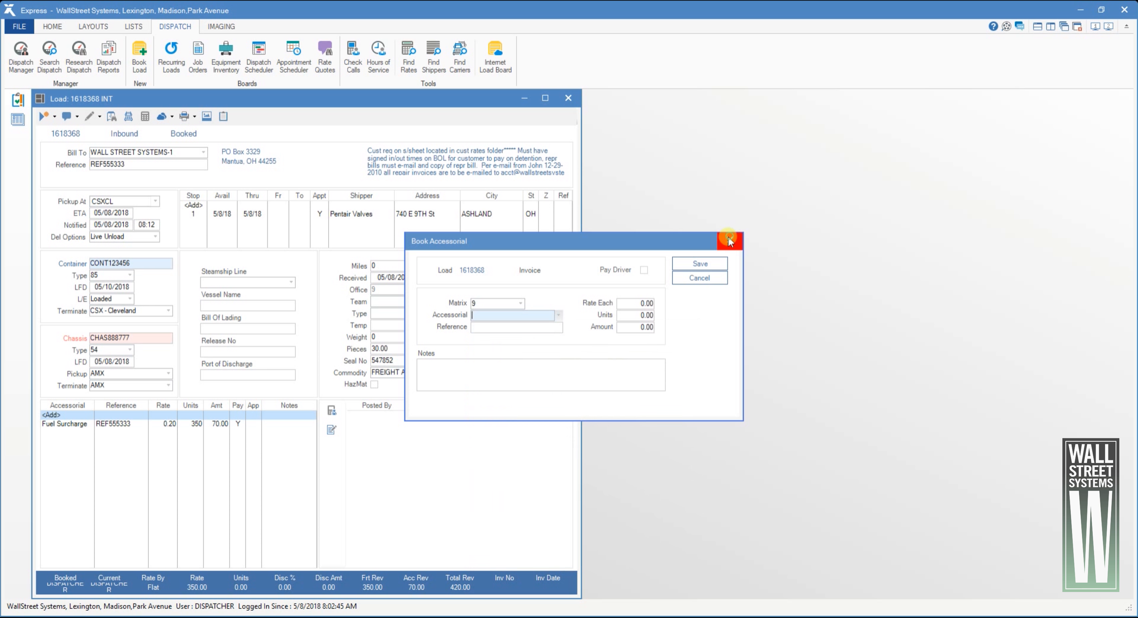
pyautogui.click(738, 238)
# - Close the load, locate it by container CONT123456 among the available intermodal loads in Dispatch Manager, and reopen it
pyautogui.click(569, 97)
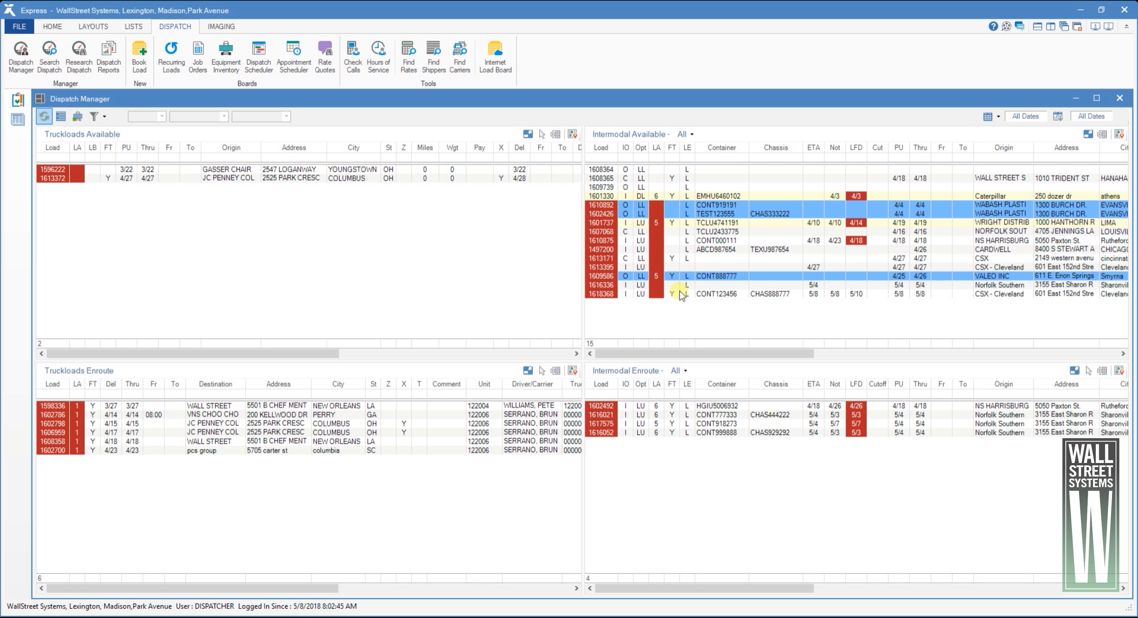
pyautogui.click(713, 295)
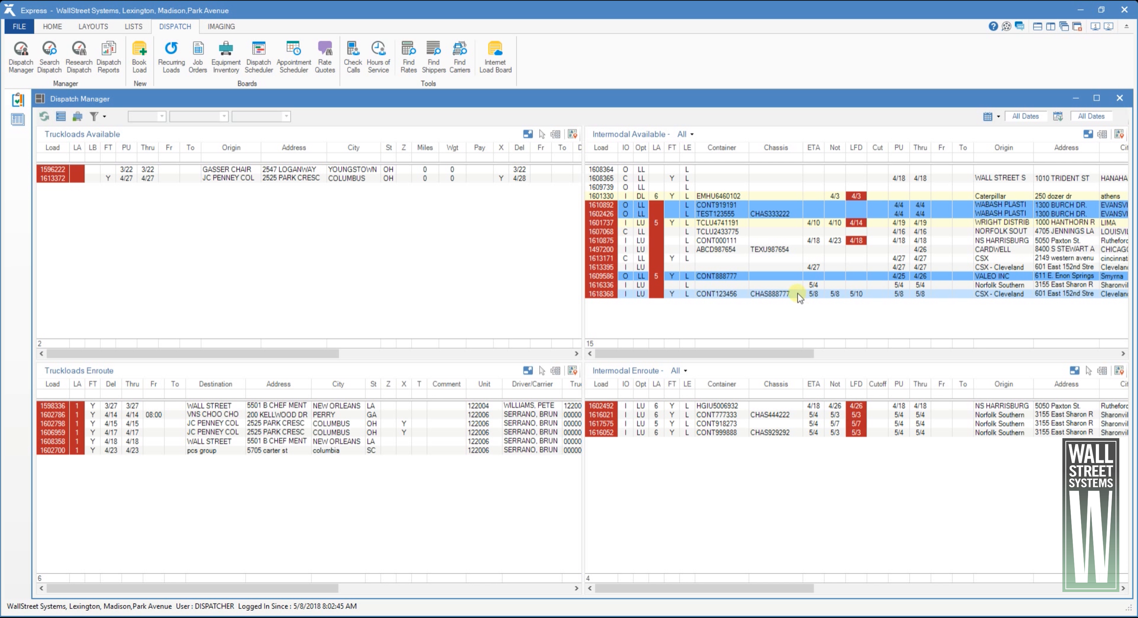
pyautogui.moveTo(705, 170); pyautogui.dragTo(605, 285)
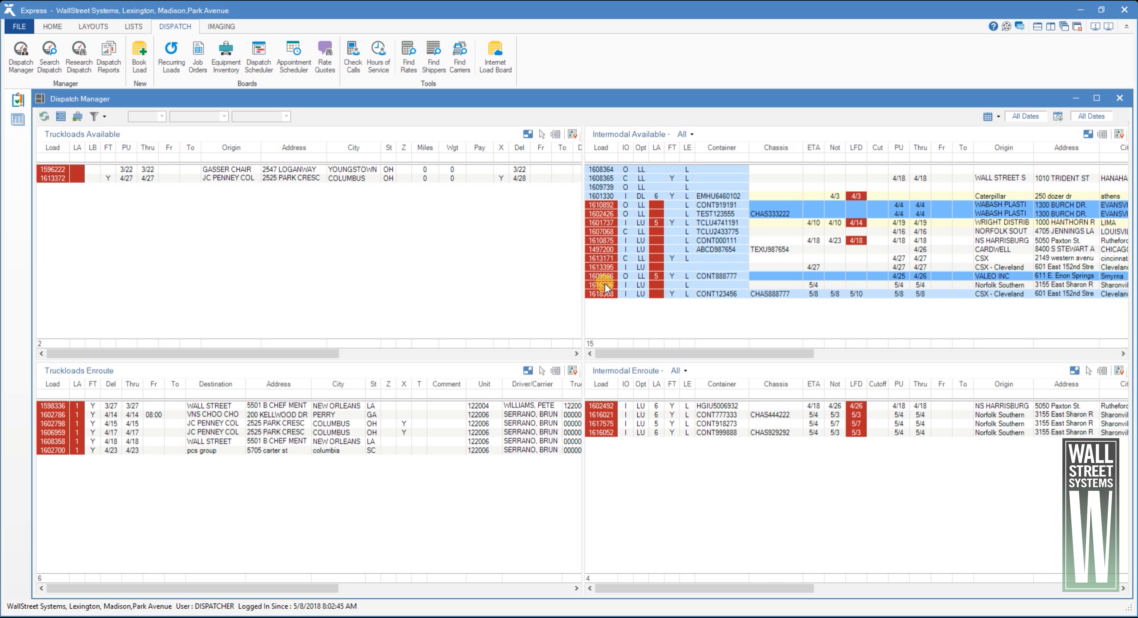
pyautogui.click(761, 304)
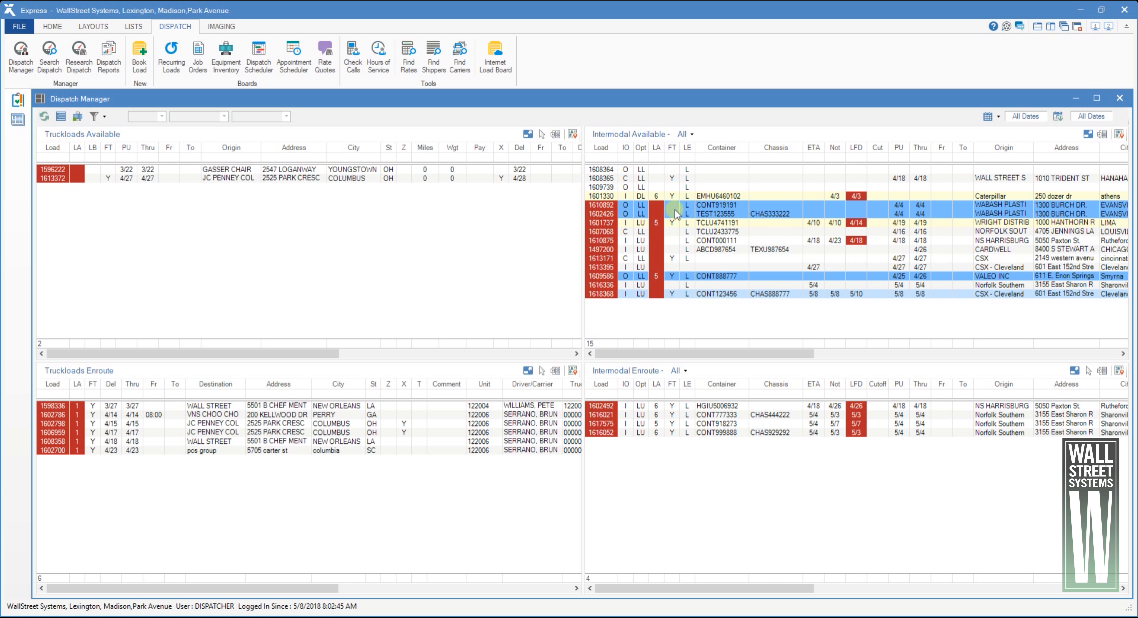
pyautogui.doubleClick(684, 294)
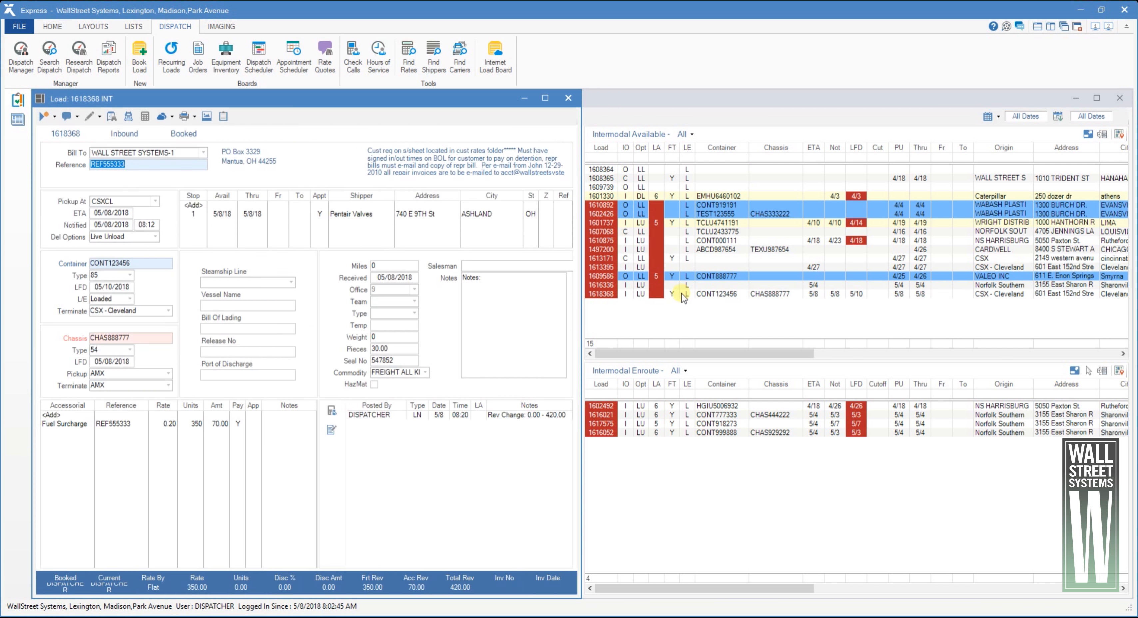
# - Try setting up one duplicate of the load with reference numbers copied, freight tracking posting and images copied, and cancel it
pyautogui.click(52, 118)
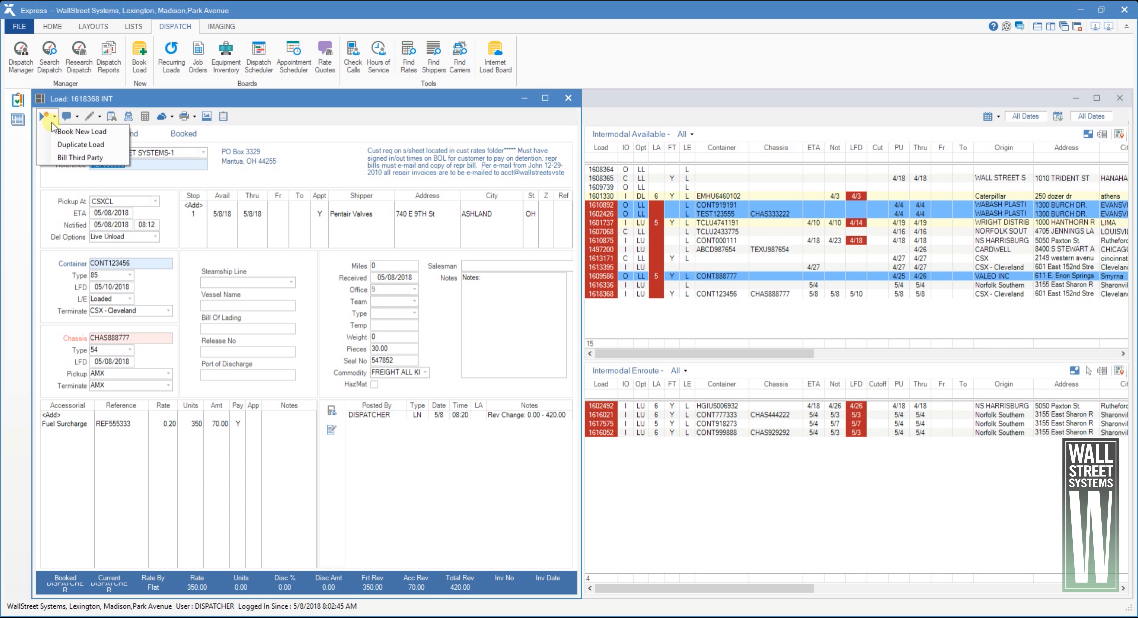
pyautogui.click(66, 147)
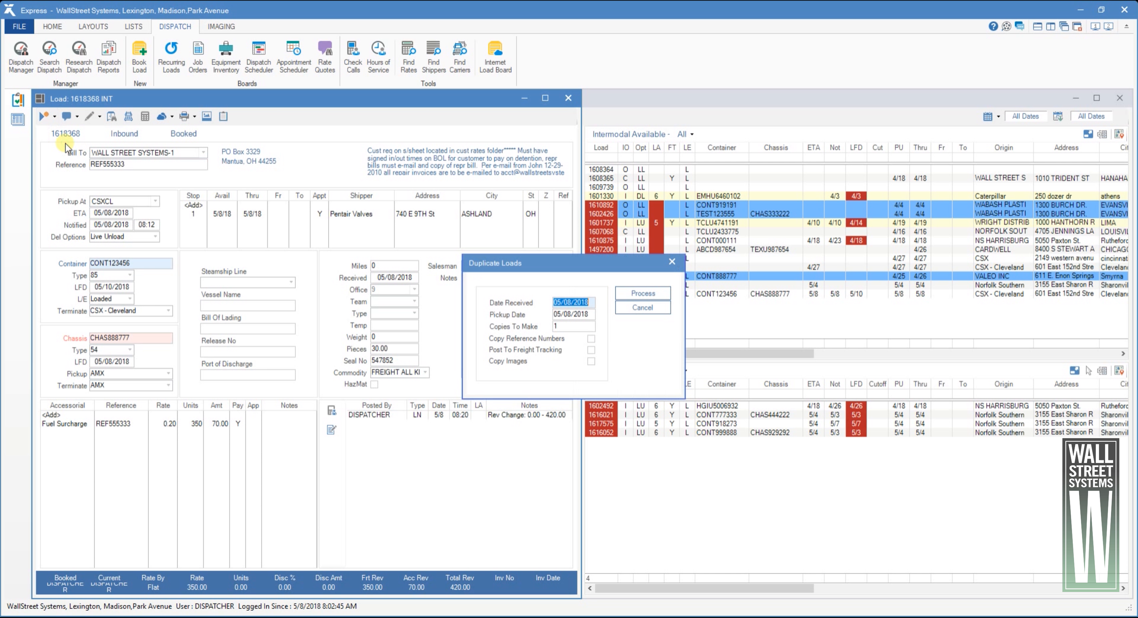
pyautogui.click(567, 325)
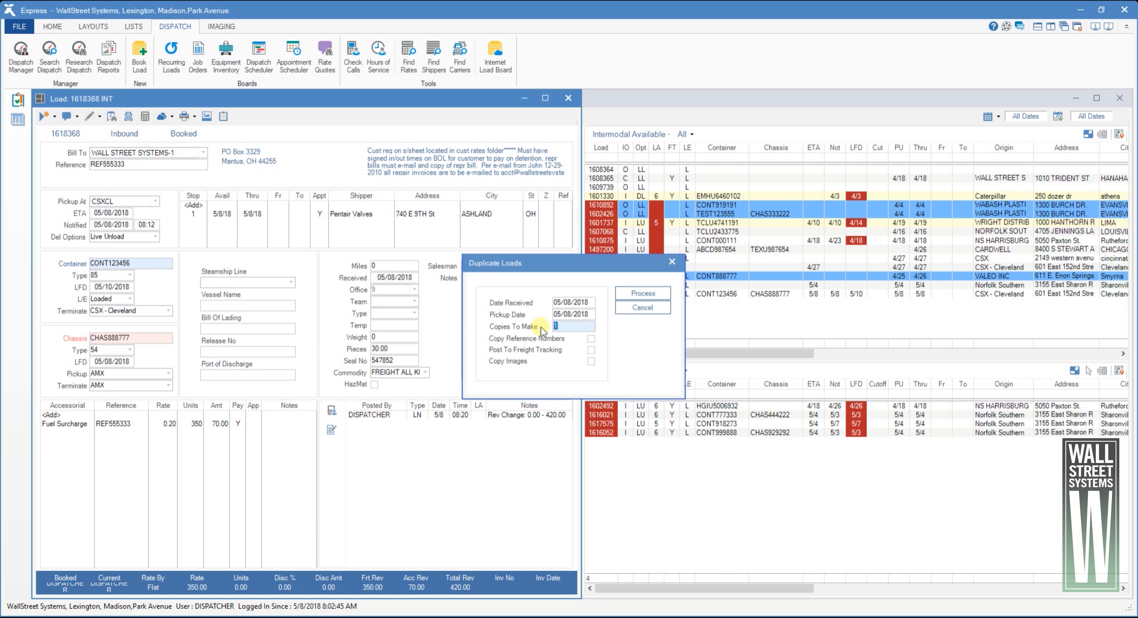
pyautogui.click(591, 338)
pyautogui.click(591, 350)
pyautogui.click(591, 361)
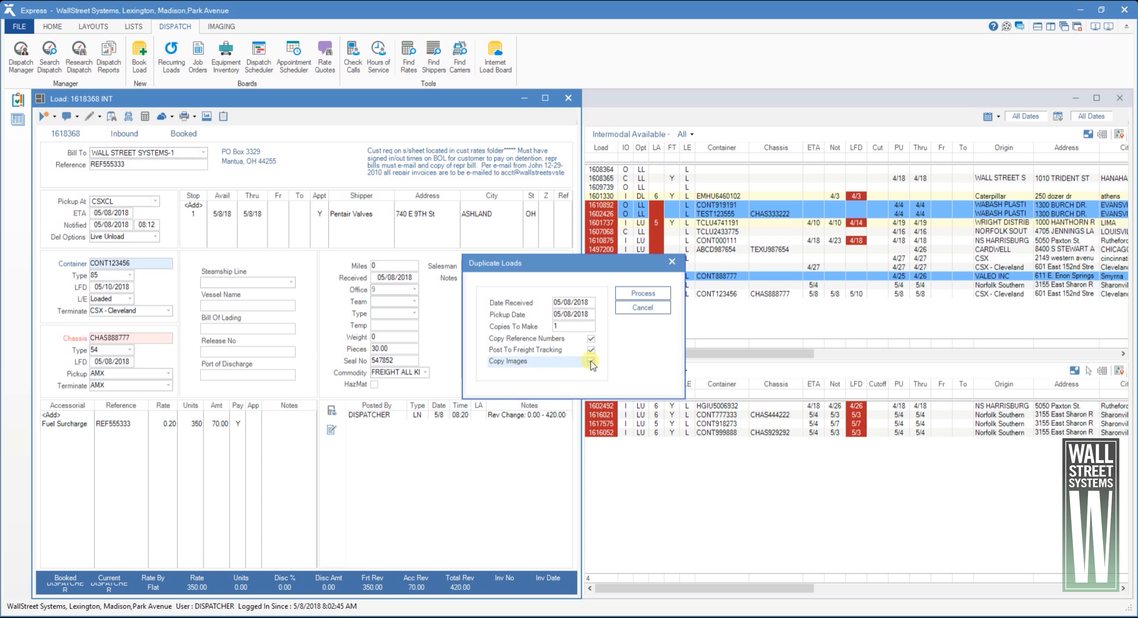
pyautogui.click(641, 308)
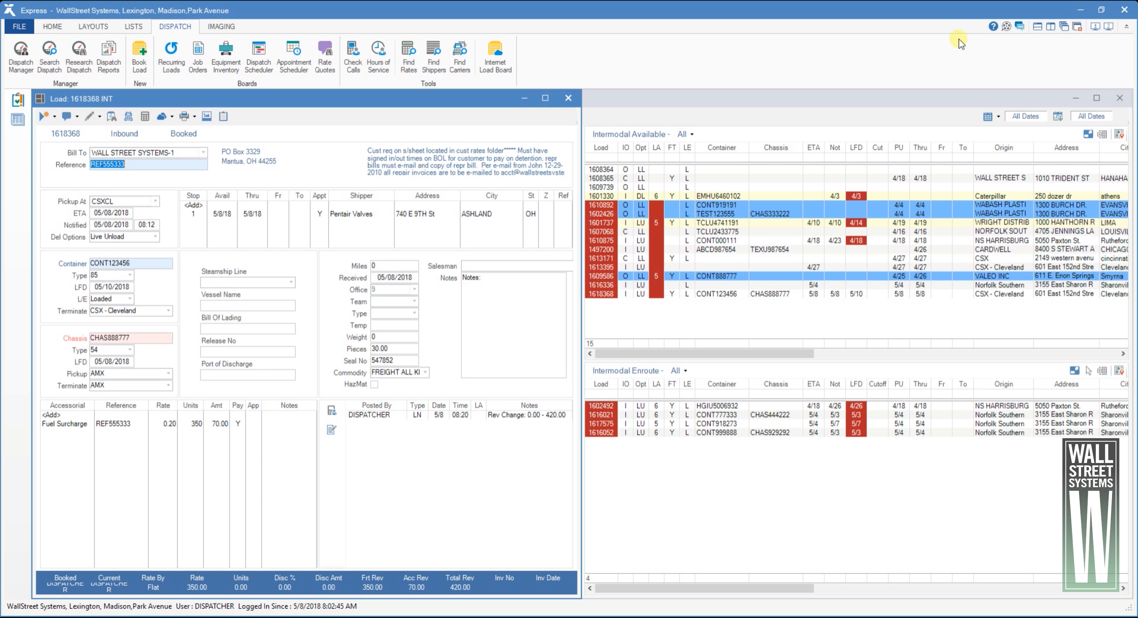
# - View the Express TMS Help Library and return to the load
pyautogui.press('F1')
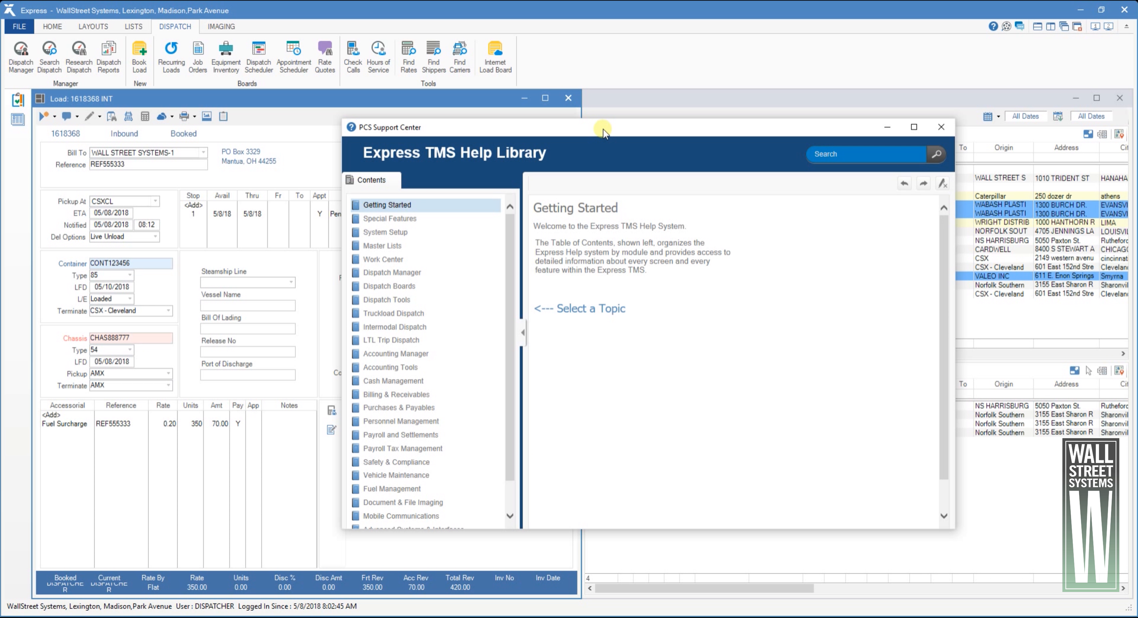
pyautogui.click(941, 126)
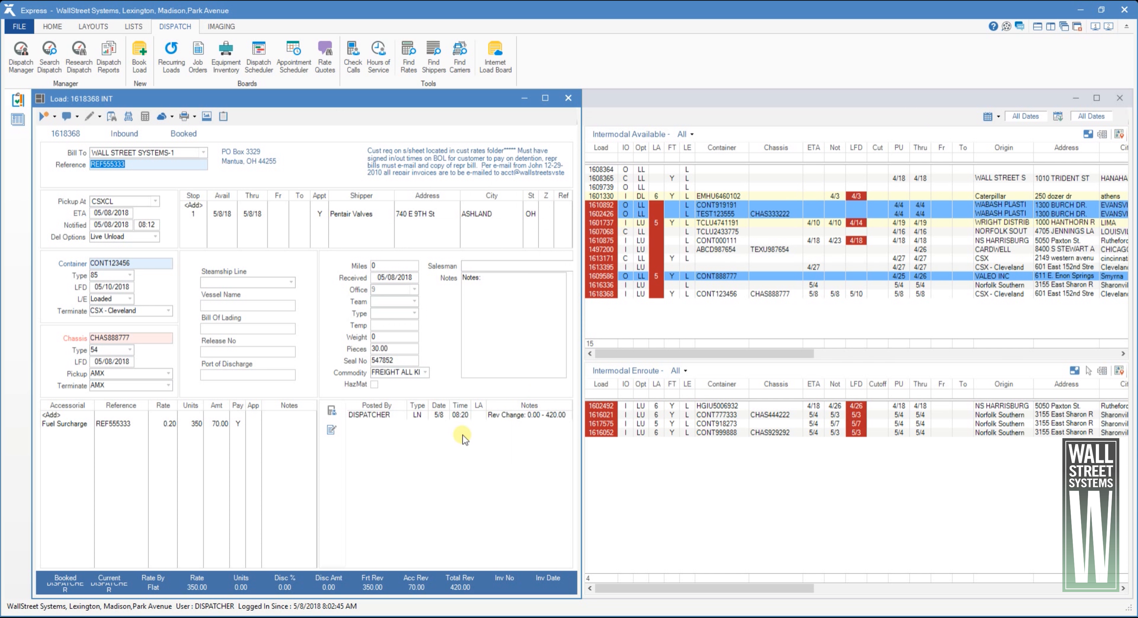